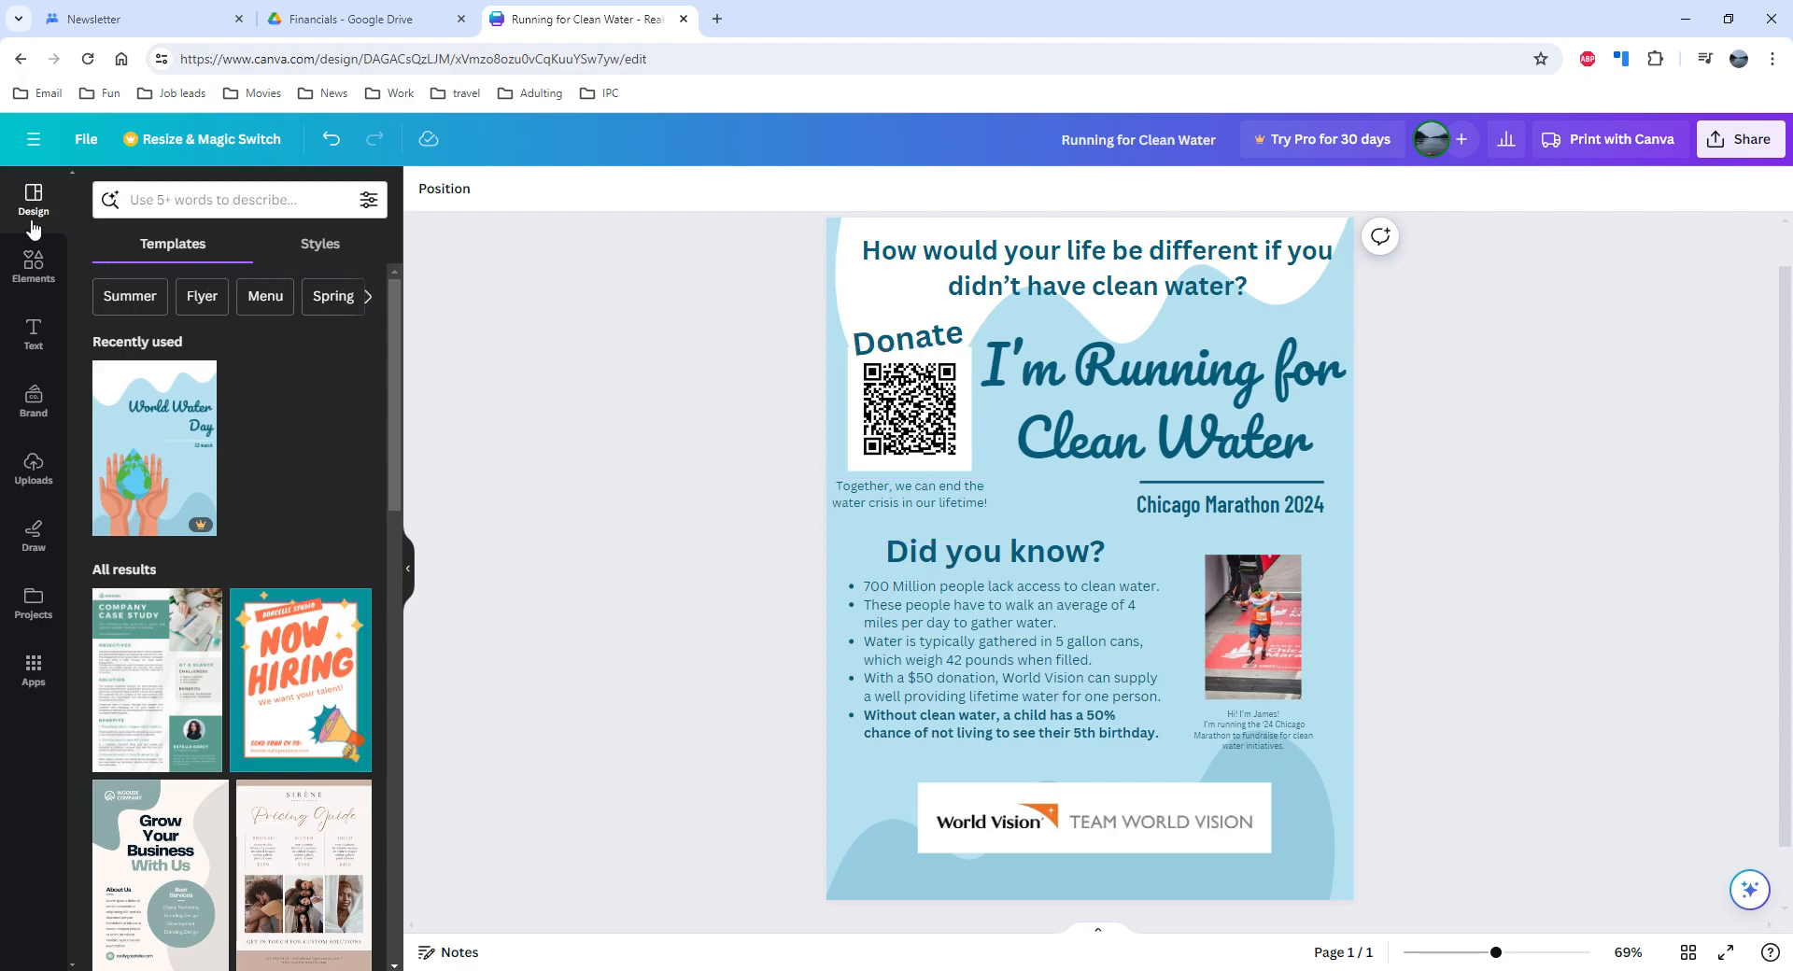
Examine the design's file options, the available flyer templates and the recent template searches.
{"action": "left_click", "coordinate": [86, 139]}
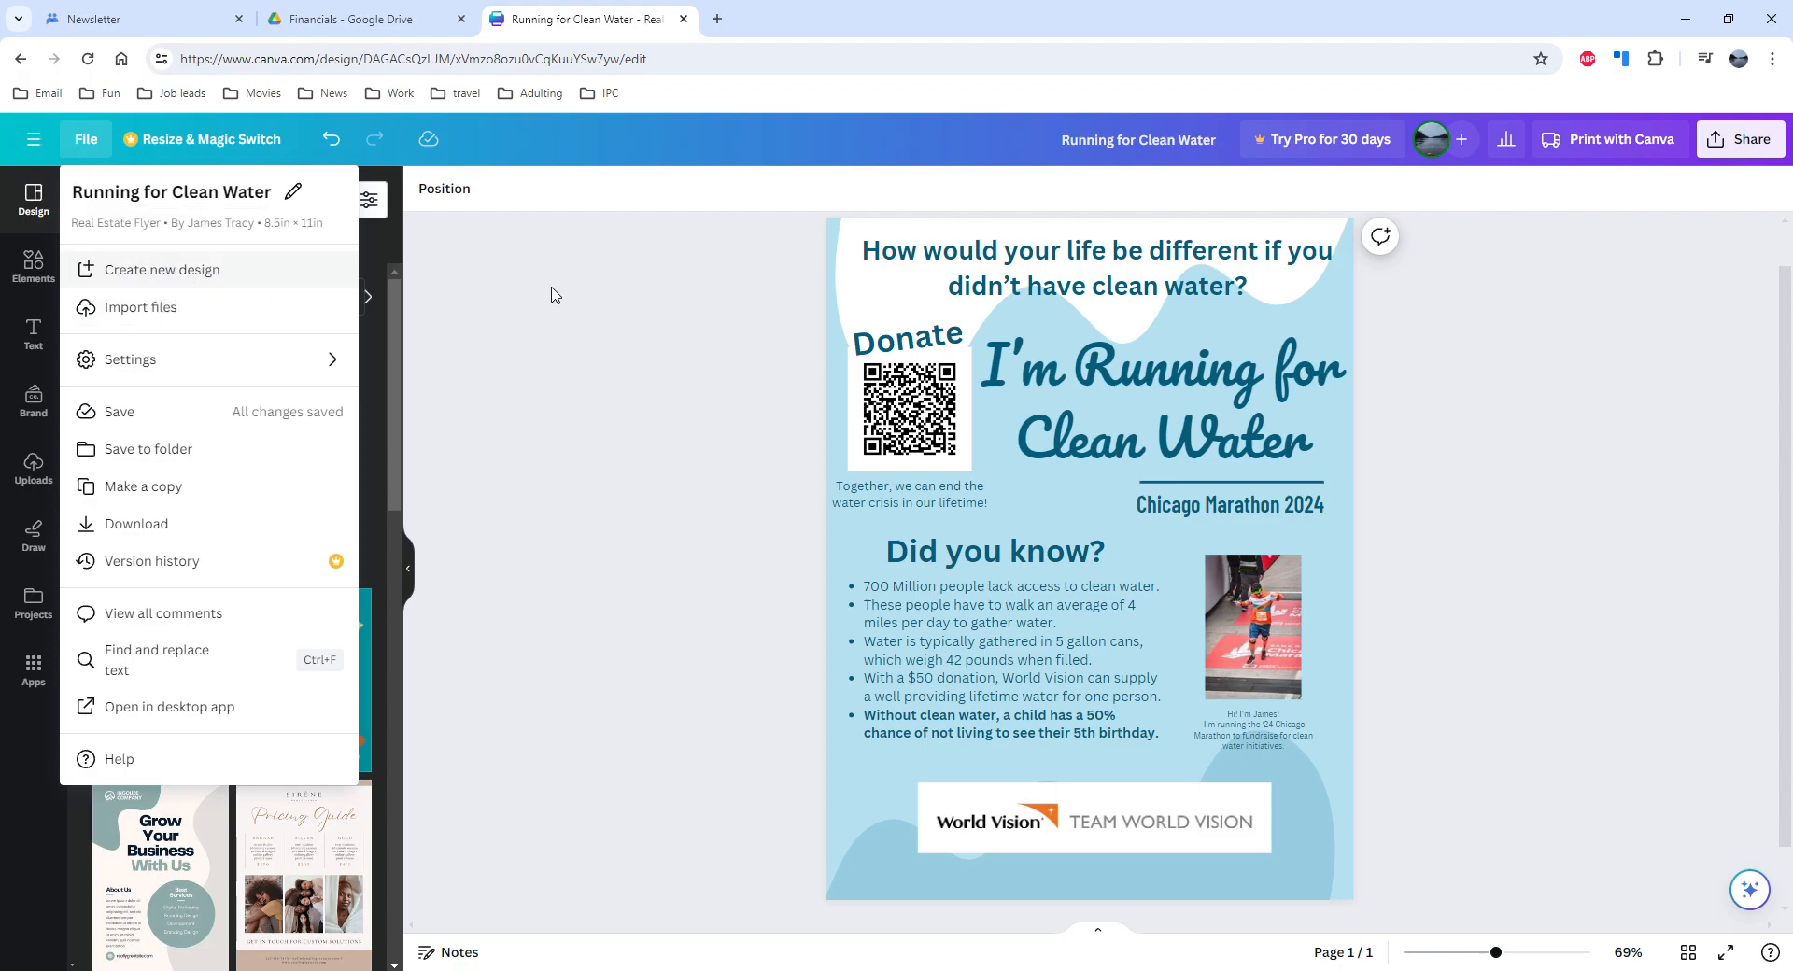
{"action": "left_click", "coordinate": [461, 288]}
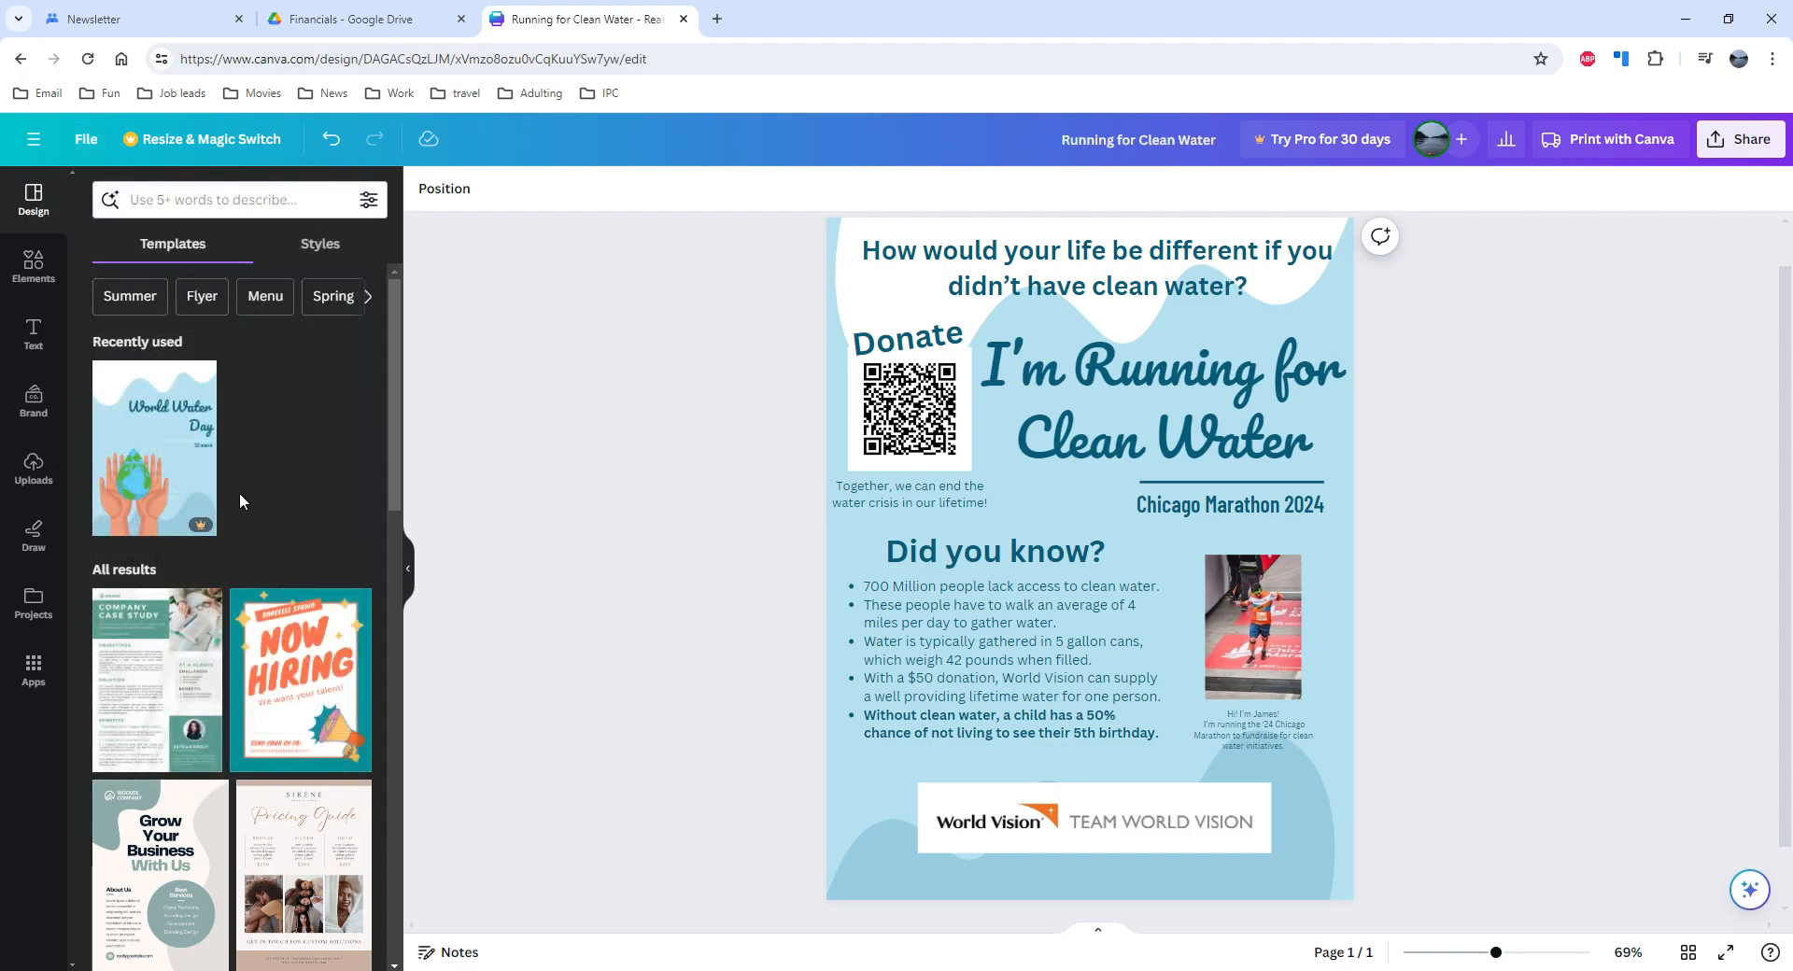
{"action": "scroll", "coordinate": [244, 504], "scroll_direction": "down", "scroll_amount": 5}
{"action": "scroll", "coordinate": [248, 513], "scroll_direction": "down", "scroll_amount": 1}
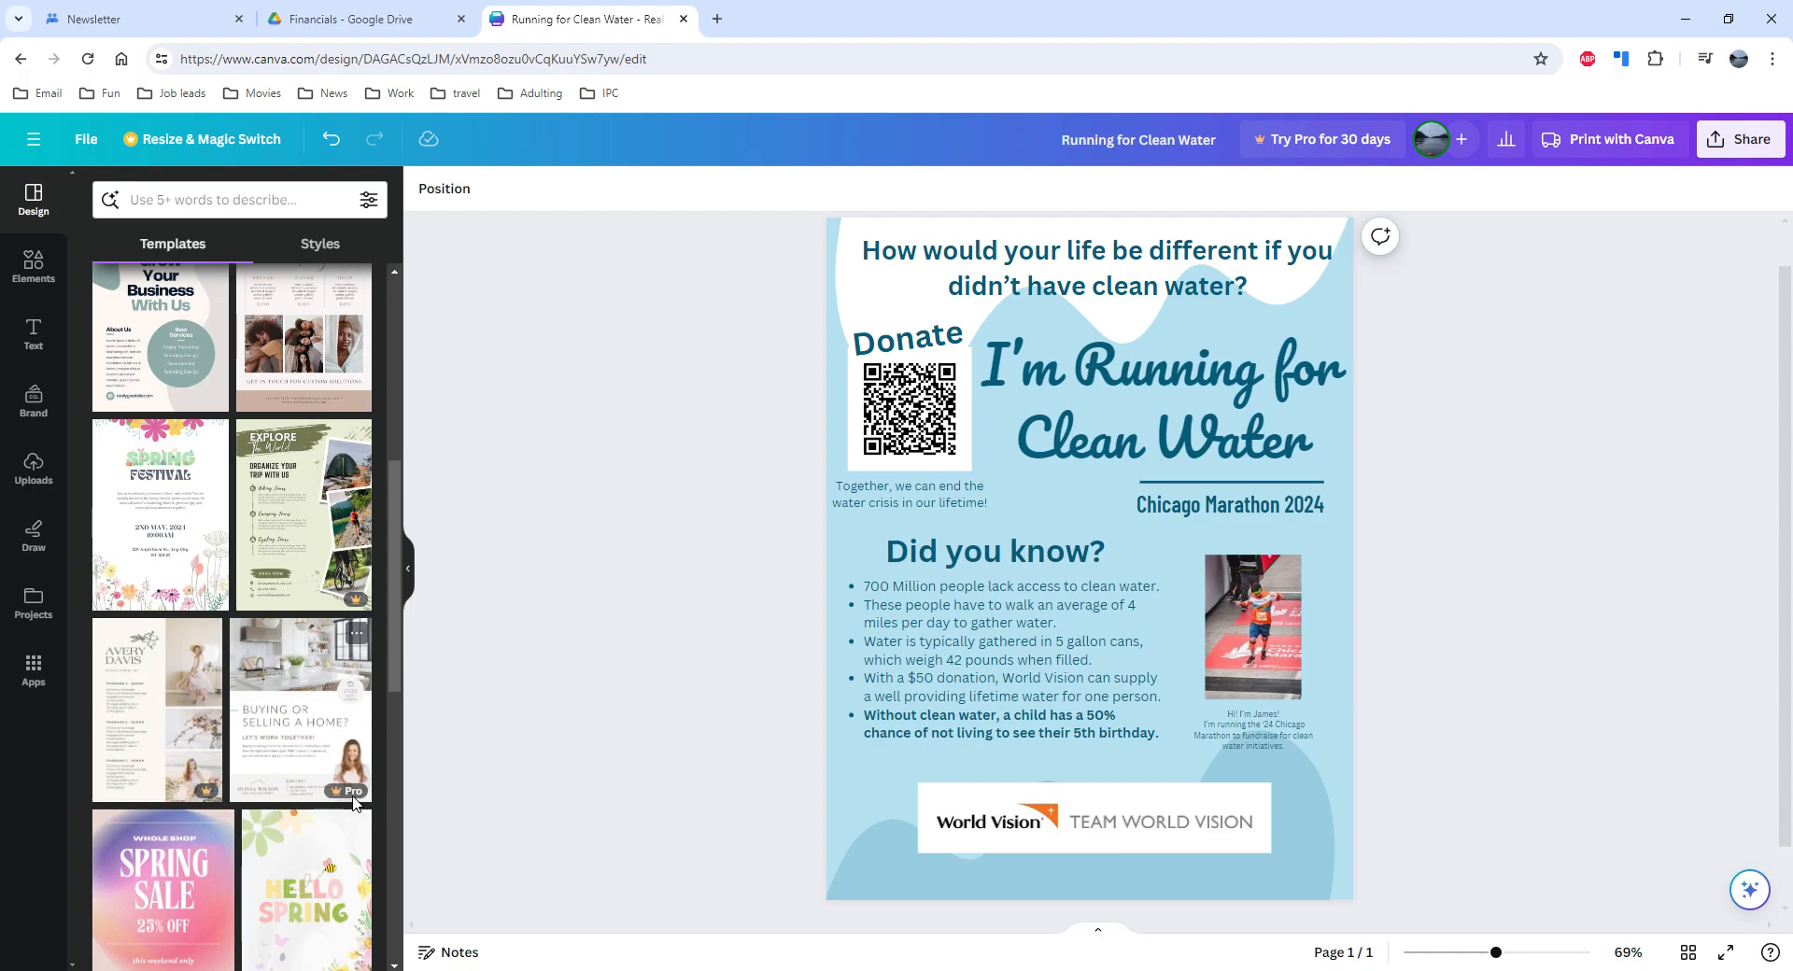
{"action": "scroll", "coordinate": [319, 761], "scroll_direction": "down", "scroll_amount": 4}
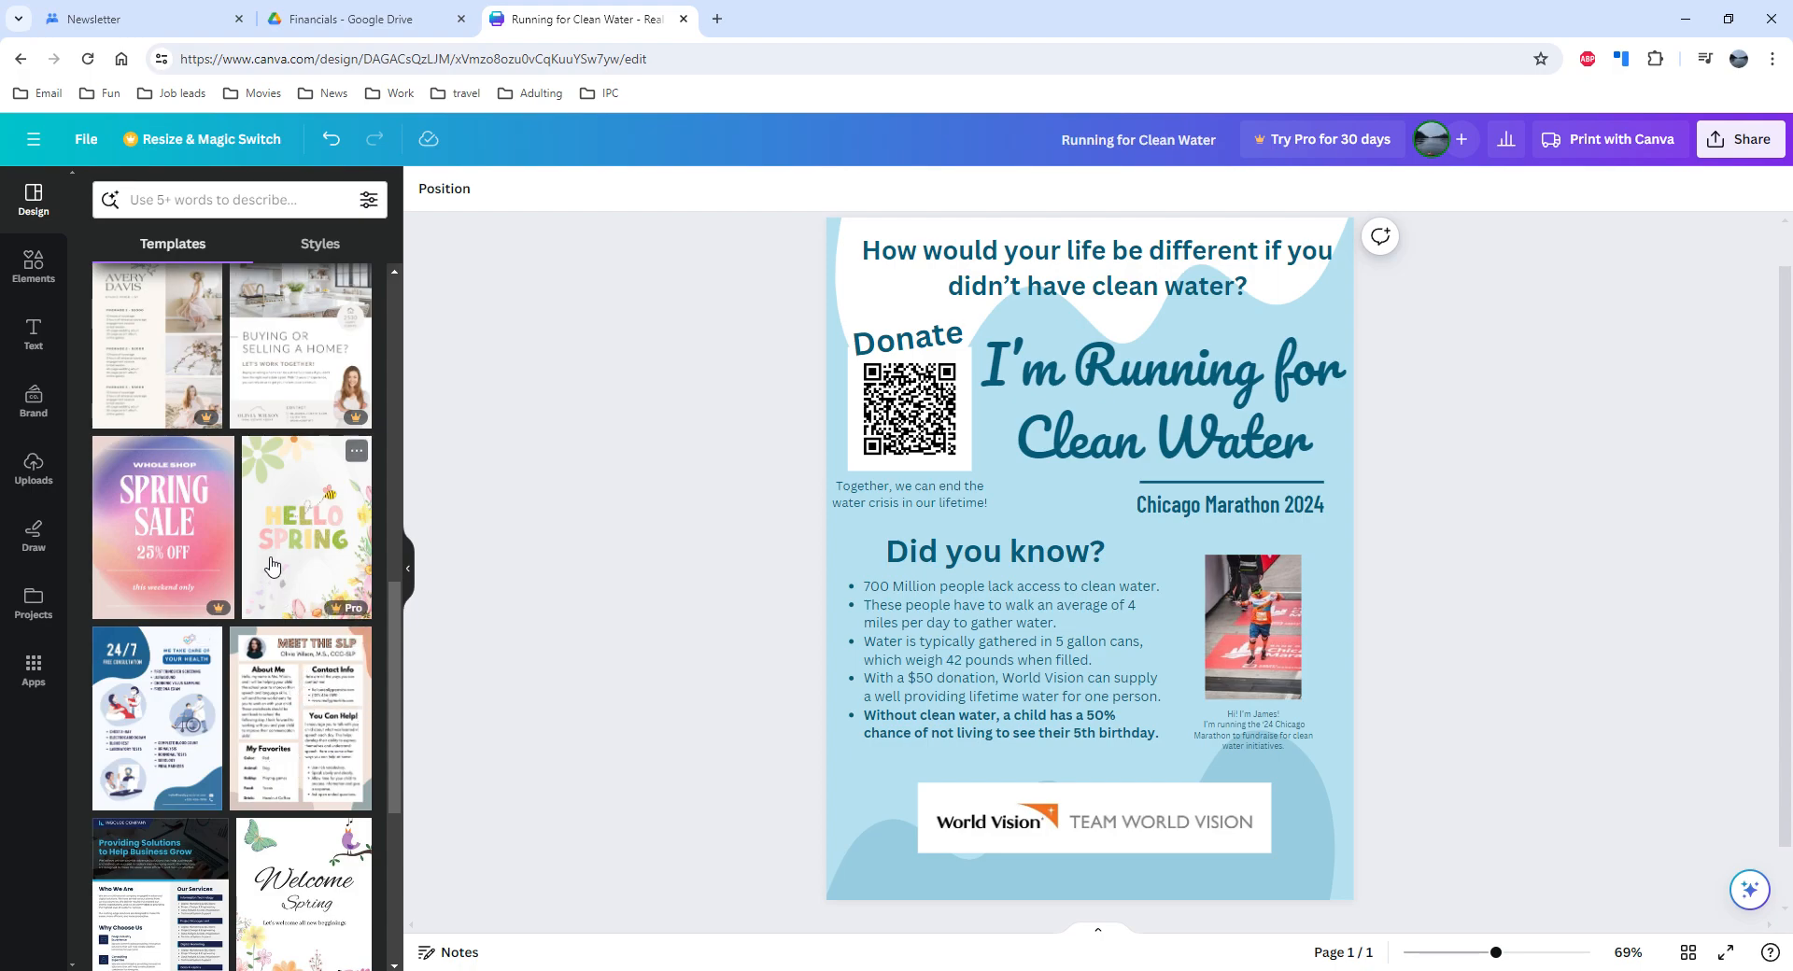
{"action": "scroll", "coordinate": [272, 567], "scroll_direction": "up", "scroll_amount": 10}
{"action": "left_click", "coordinate": [242, 204]}
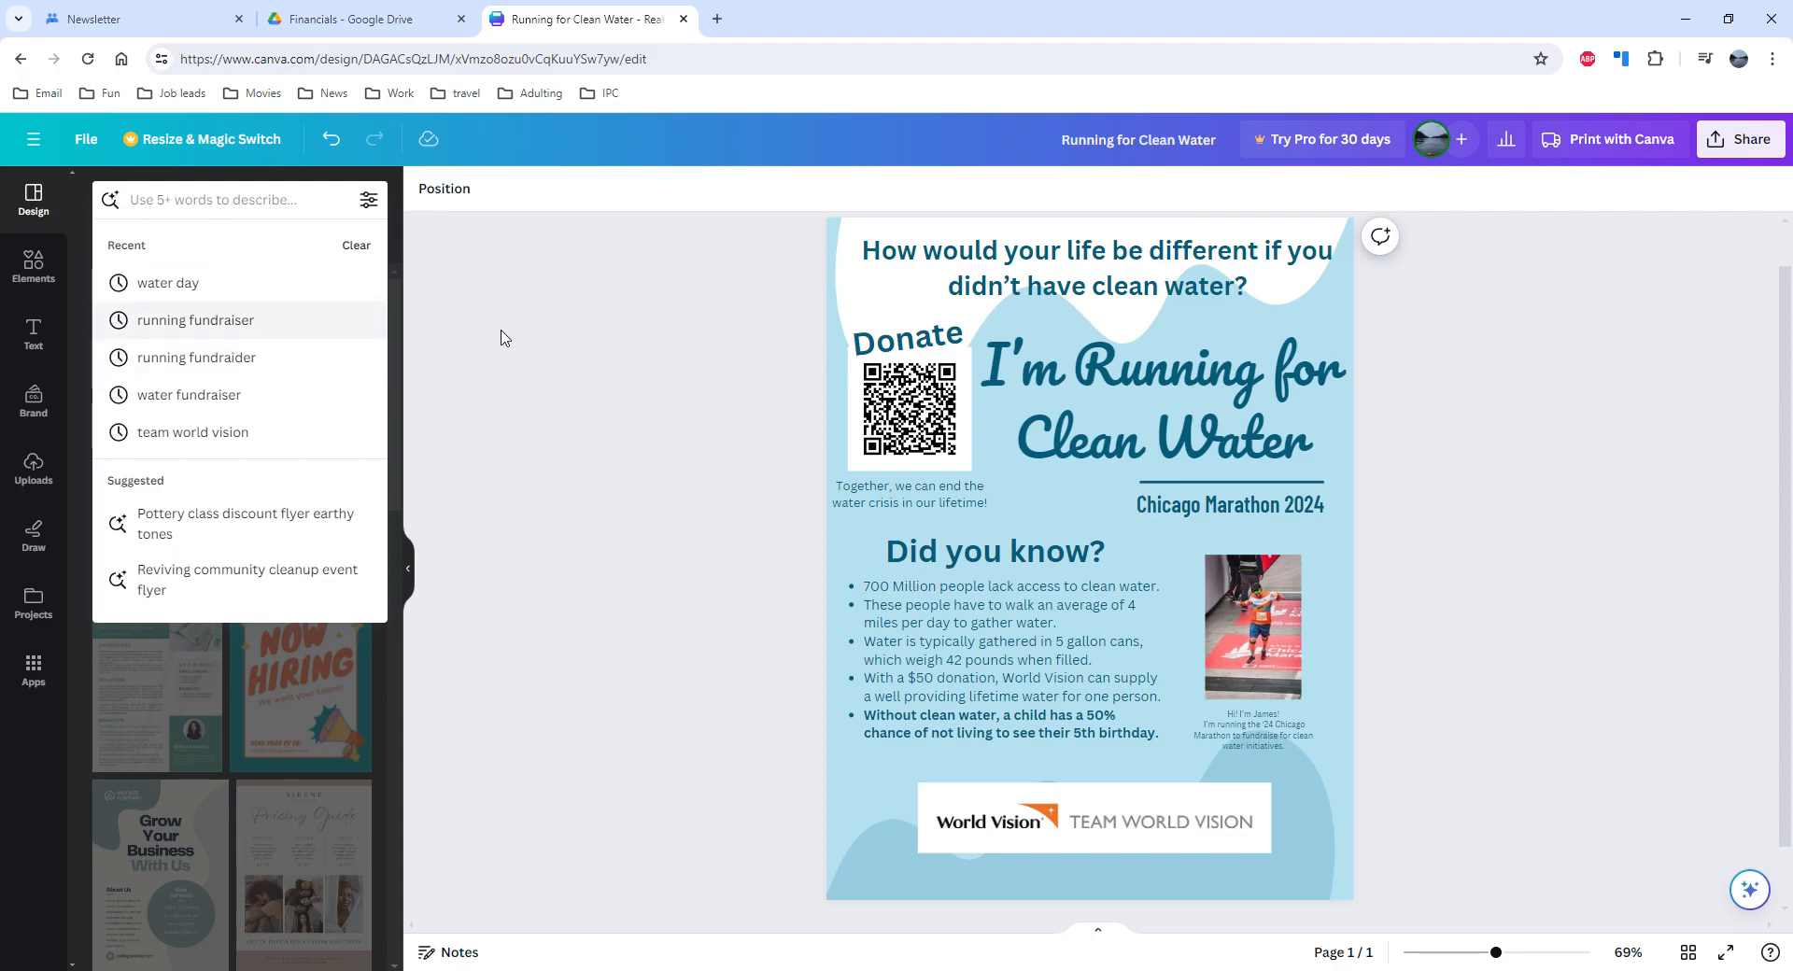
{"action": "left_click", "coordinate": [564, 336]}
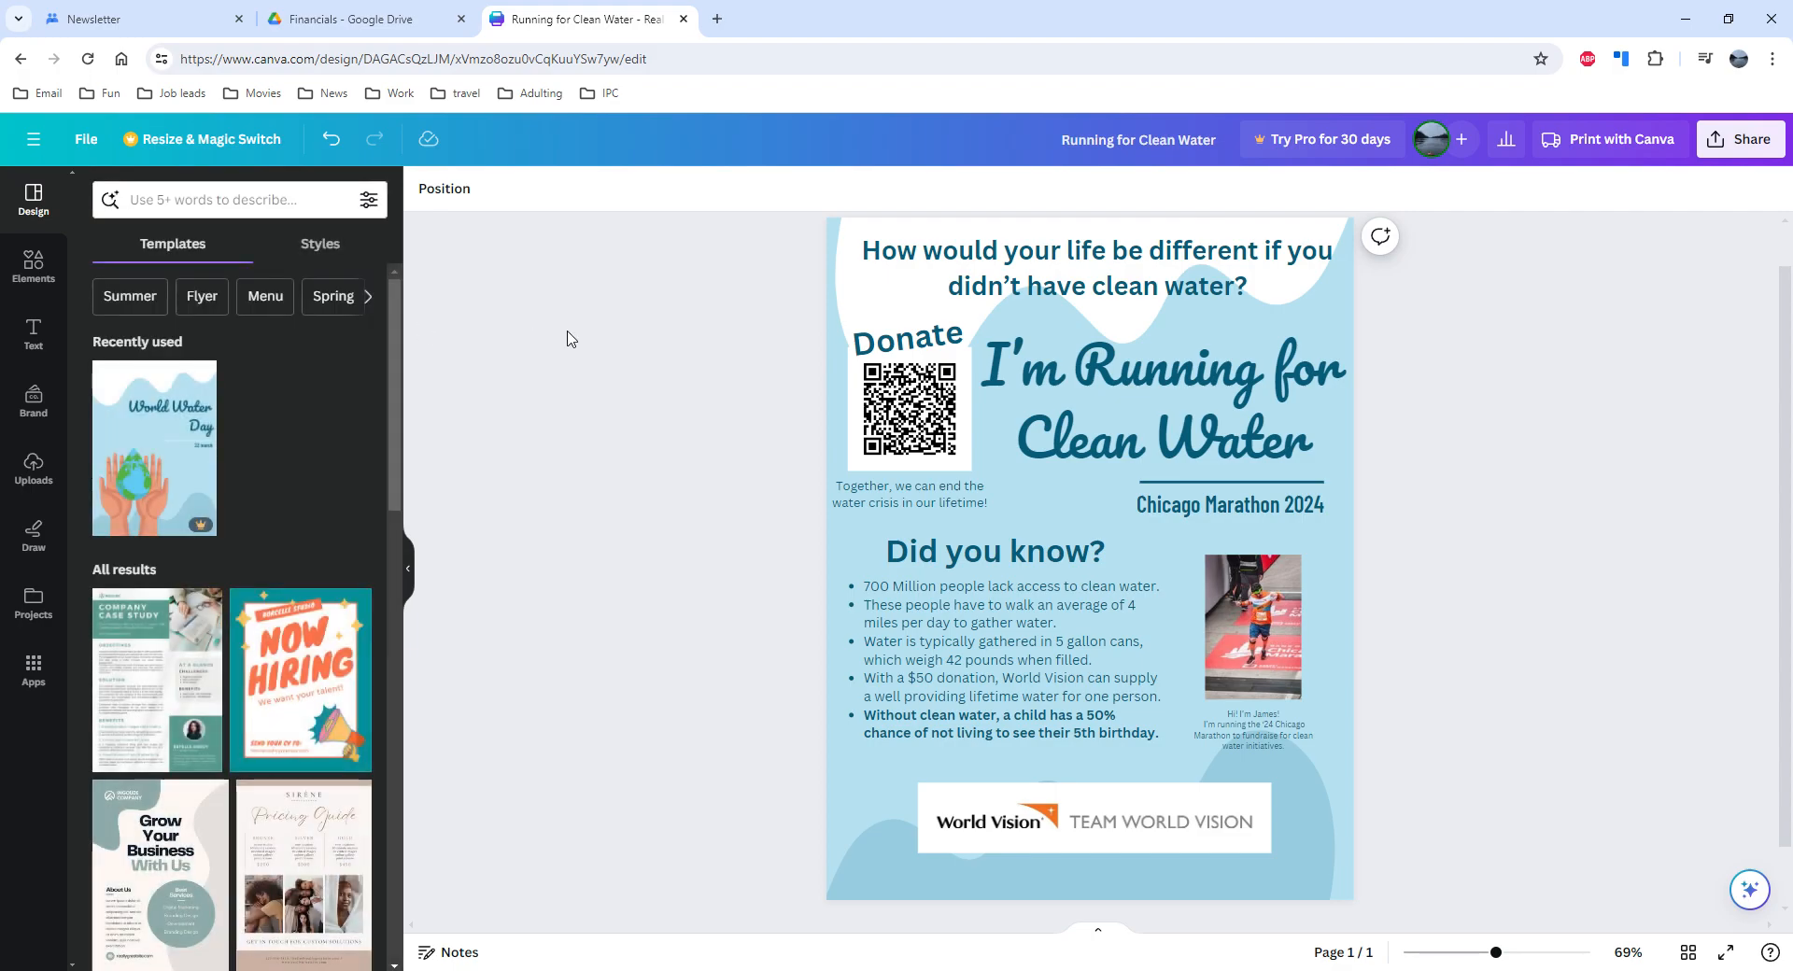
Try placing a wooden frame from the Frame photo elements over the donation QR code, and undo the placement.
{"action": "left_click", "coordinate": [34, 266]}
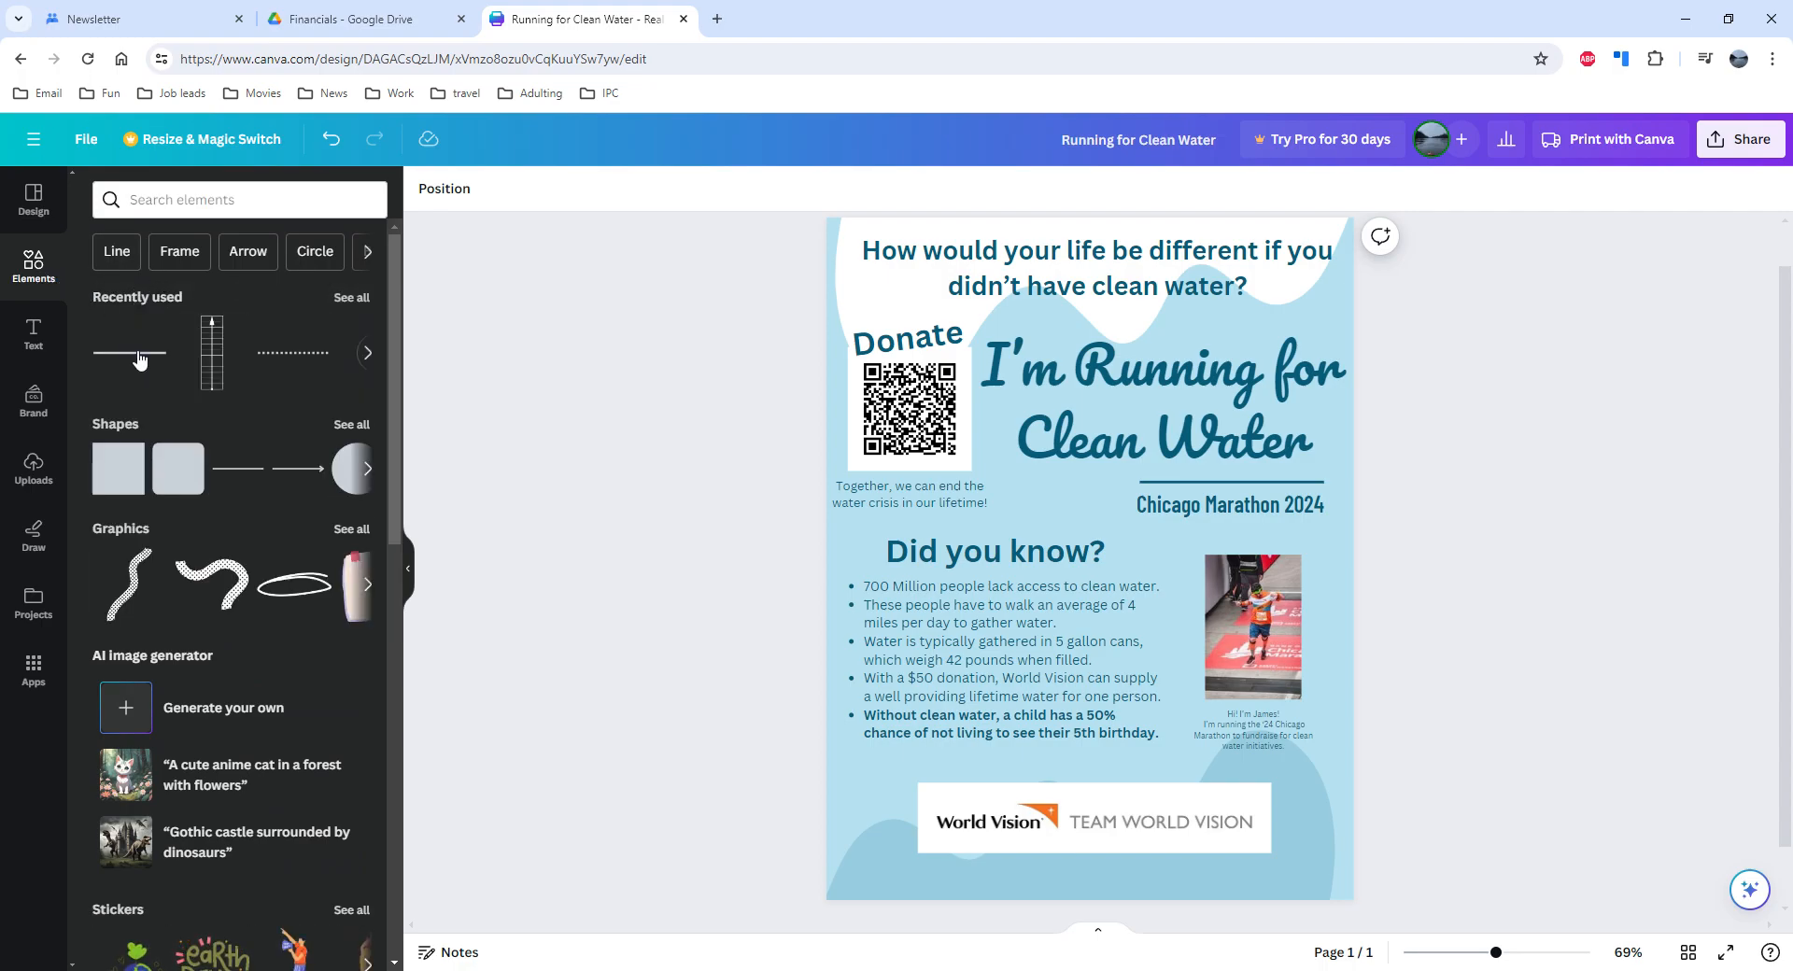
{"action": "left_click", "coordinate": [179, 253]}
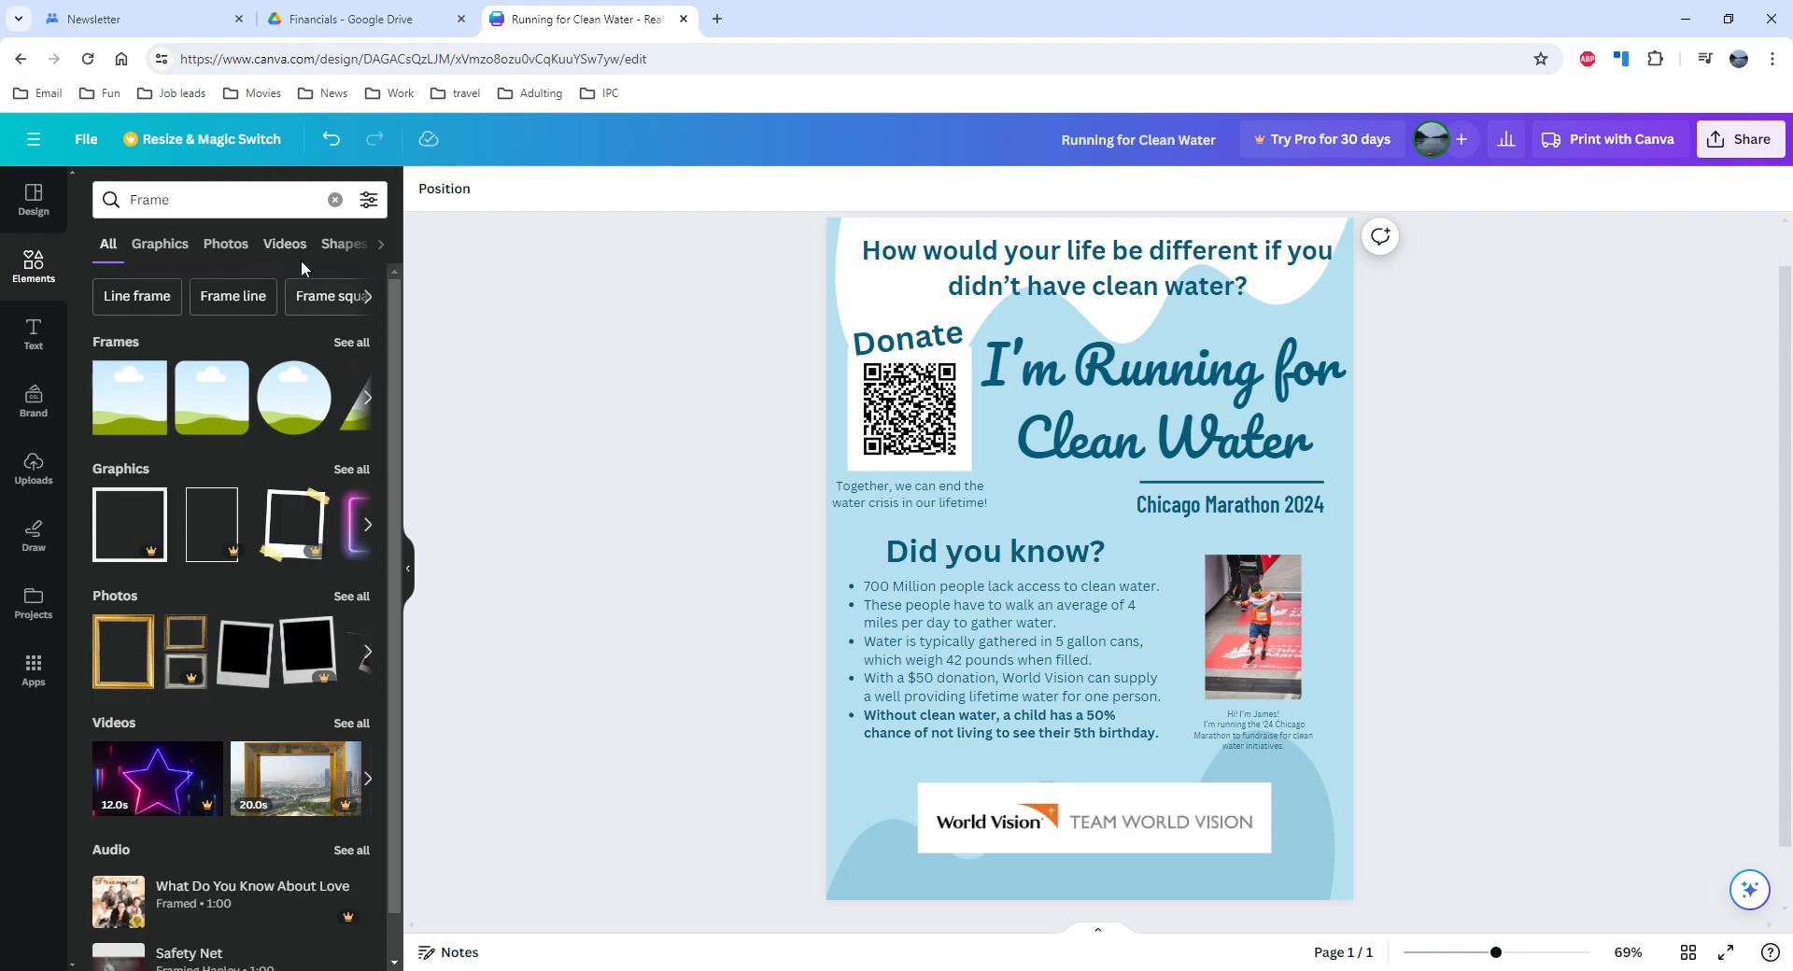
{"action": "left_click", "coordinate": [245, 256]}
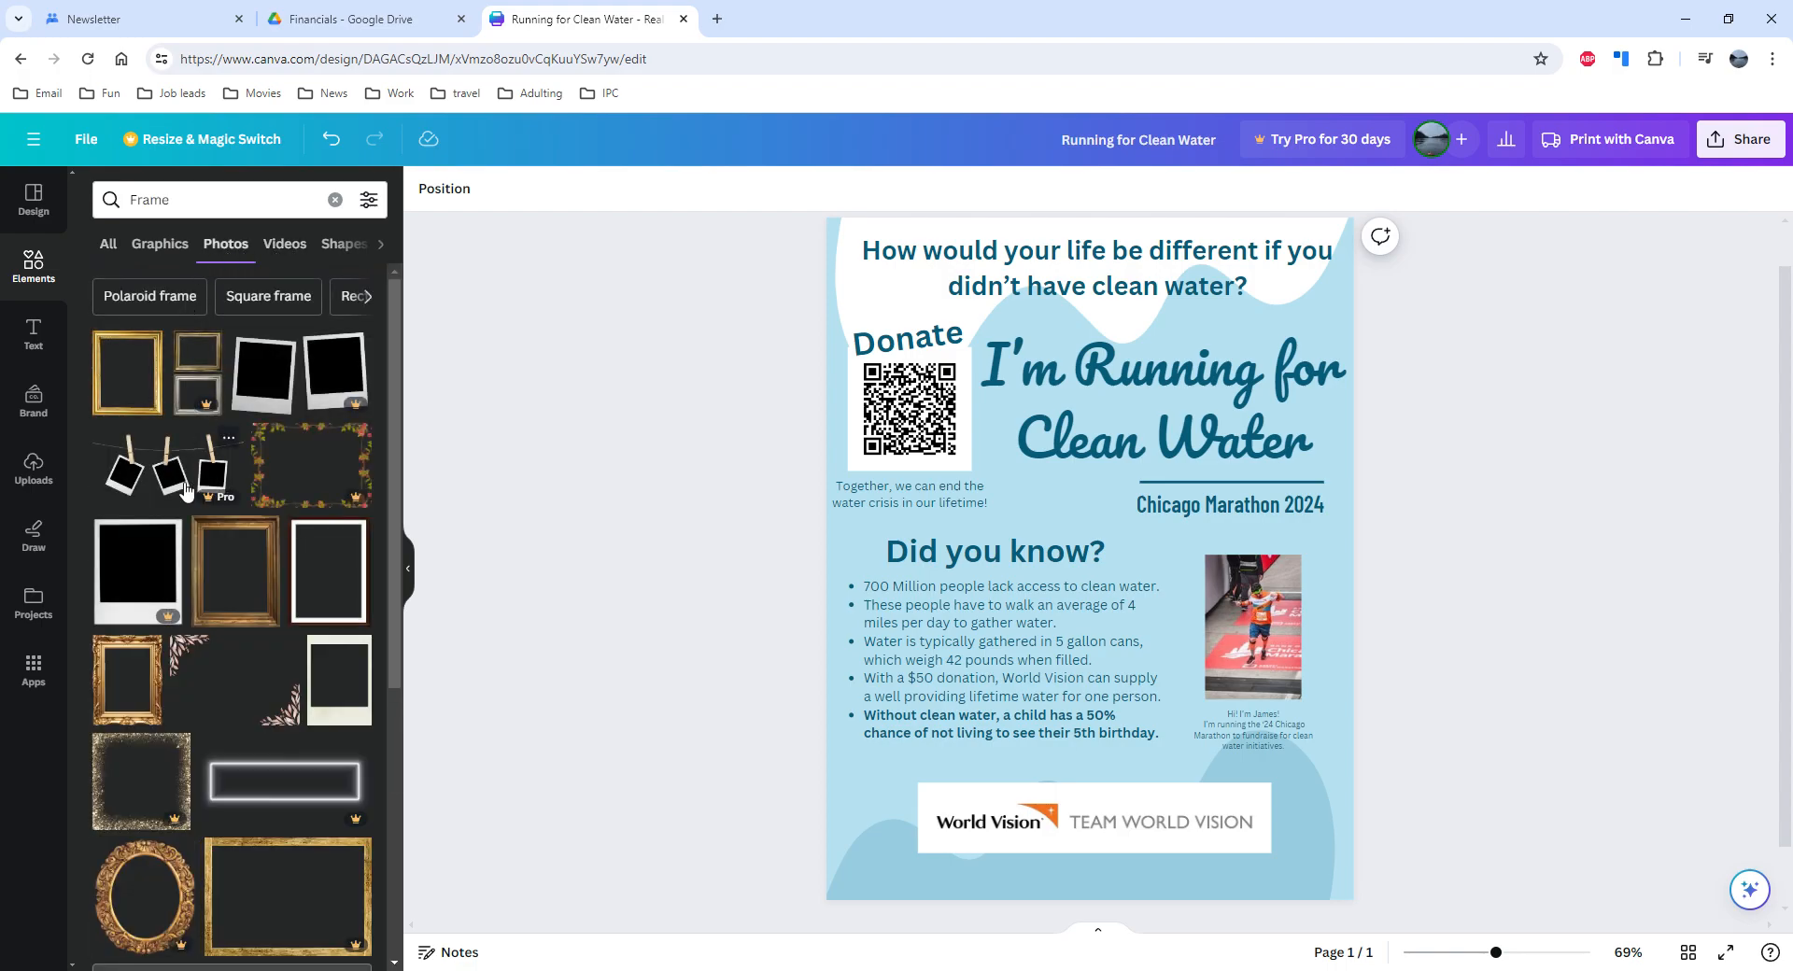
{"action": "left_click_drag", "start_coordinate": [248, 575], "coordinate": [953, 397]}
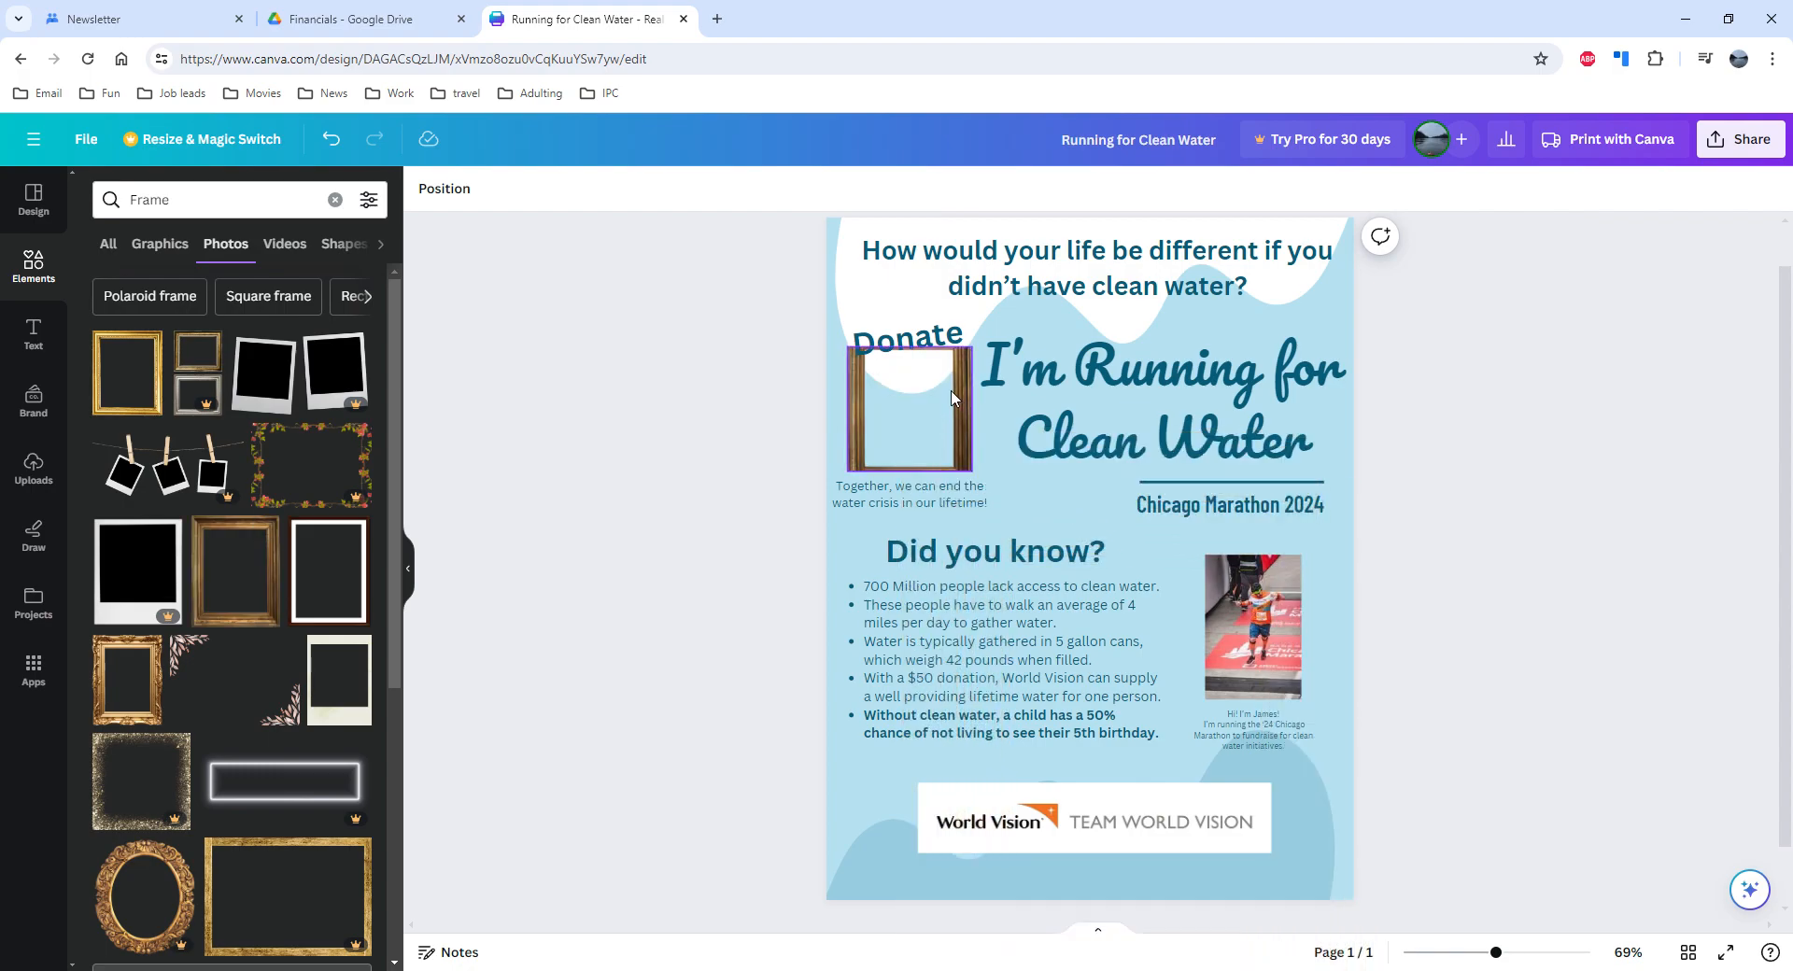
{"action": "left_click", "coordinate": [332, 138]}
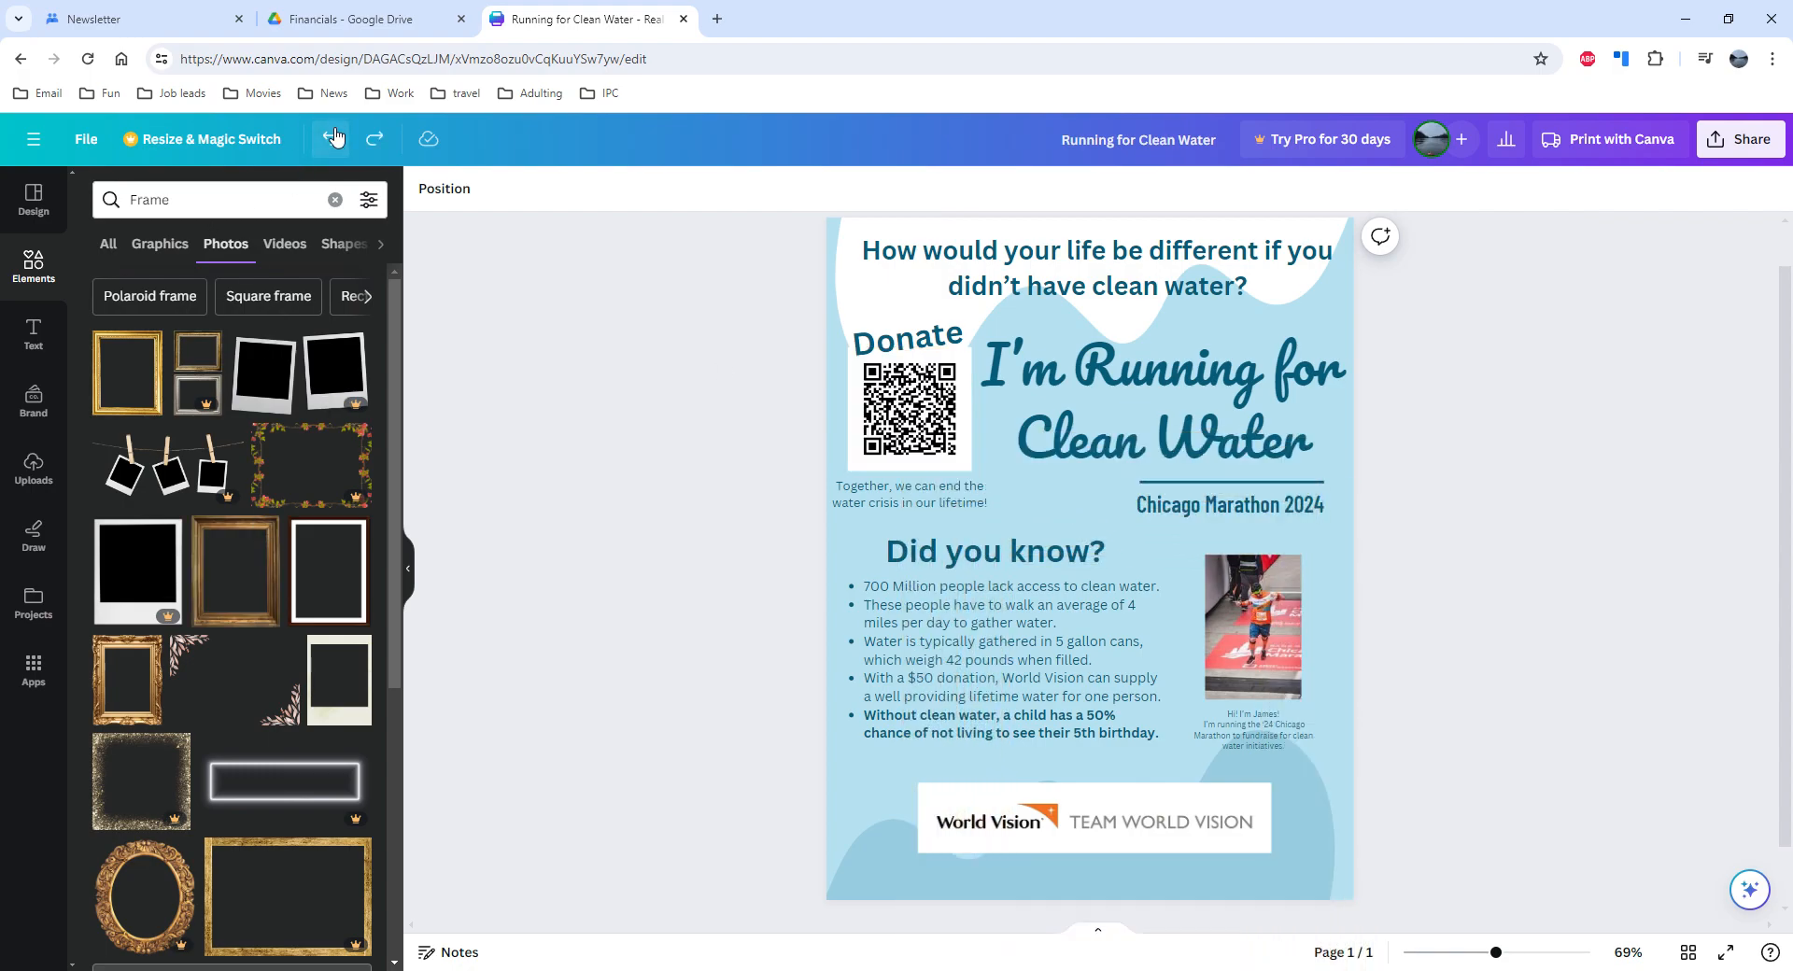
Examine the default text styles and the editing options offered for the flyer's headings and headline question.
{"action": "left_click", "coordinate": [34, 334]}
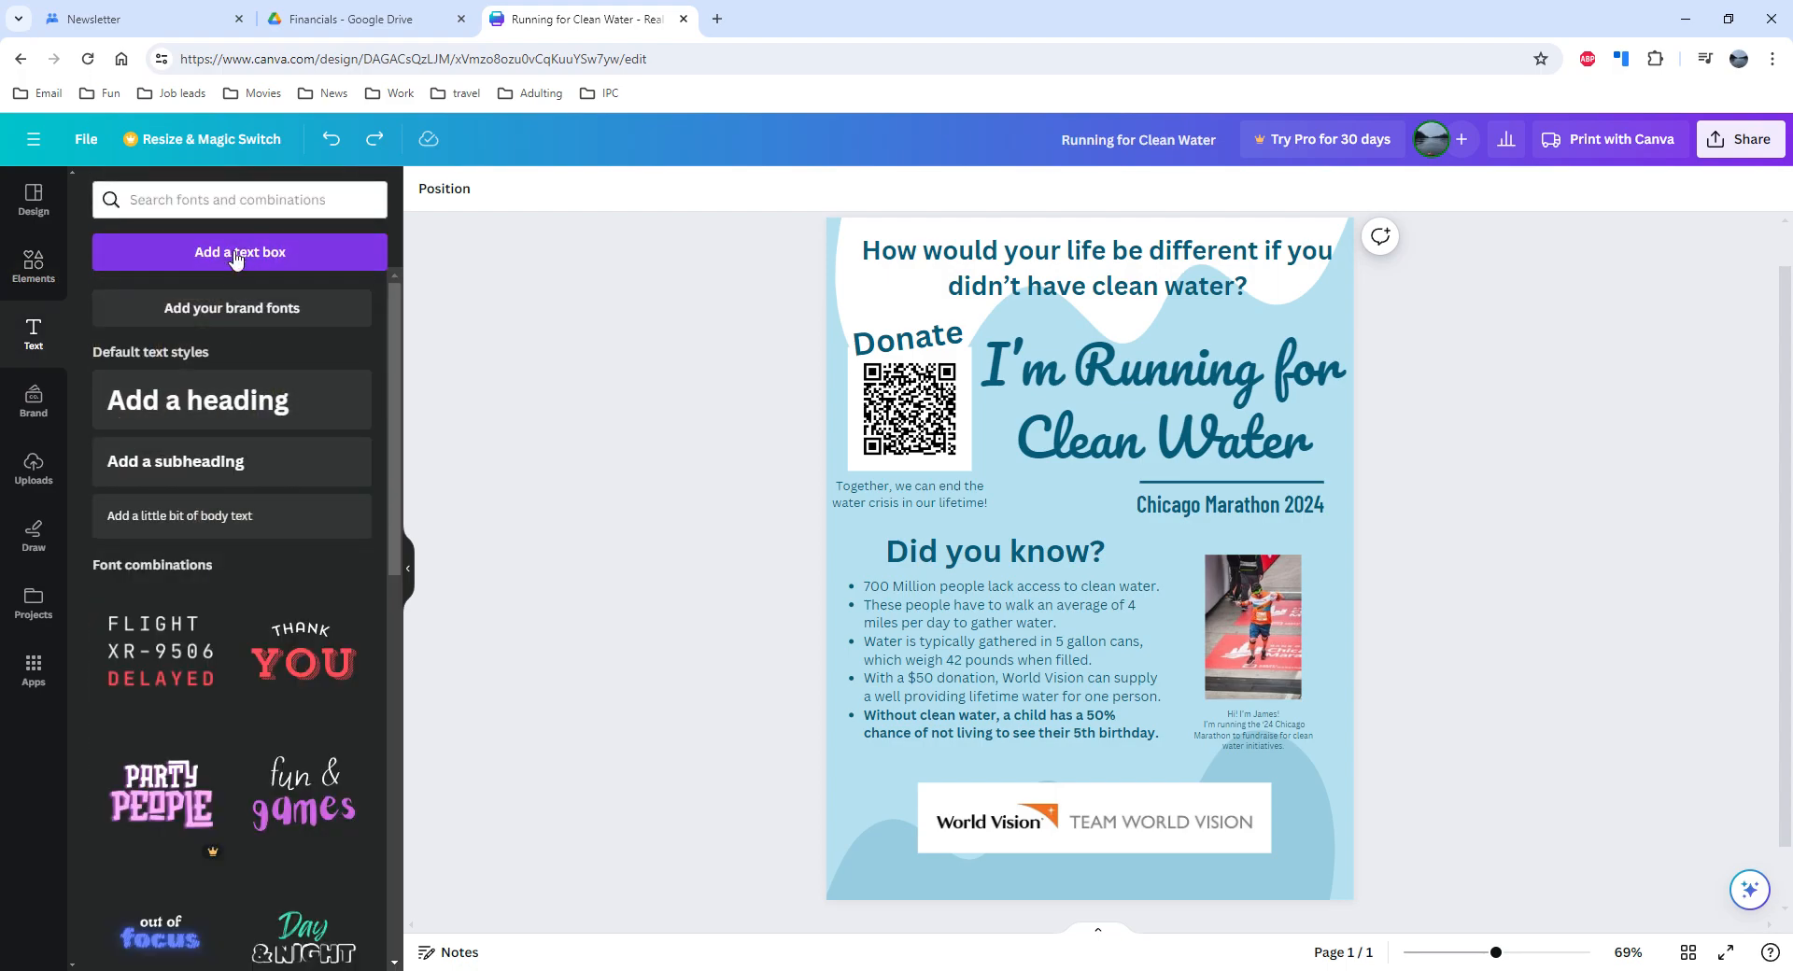
{"action": "left_click", "coordinate": [1044, 624]}
{"action": "left_click", "coordinate": [920, 553]}
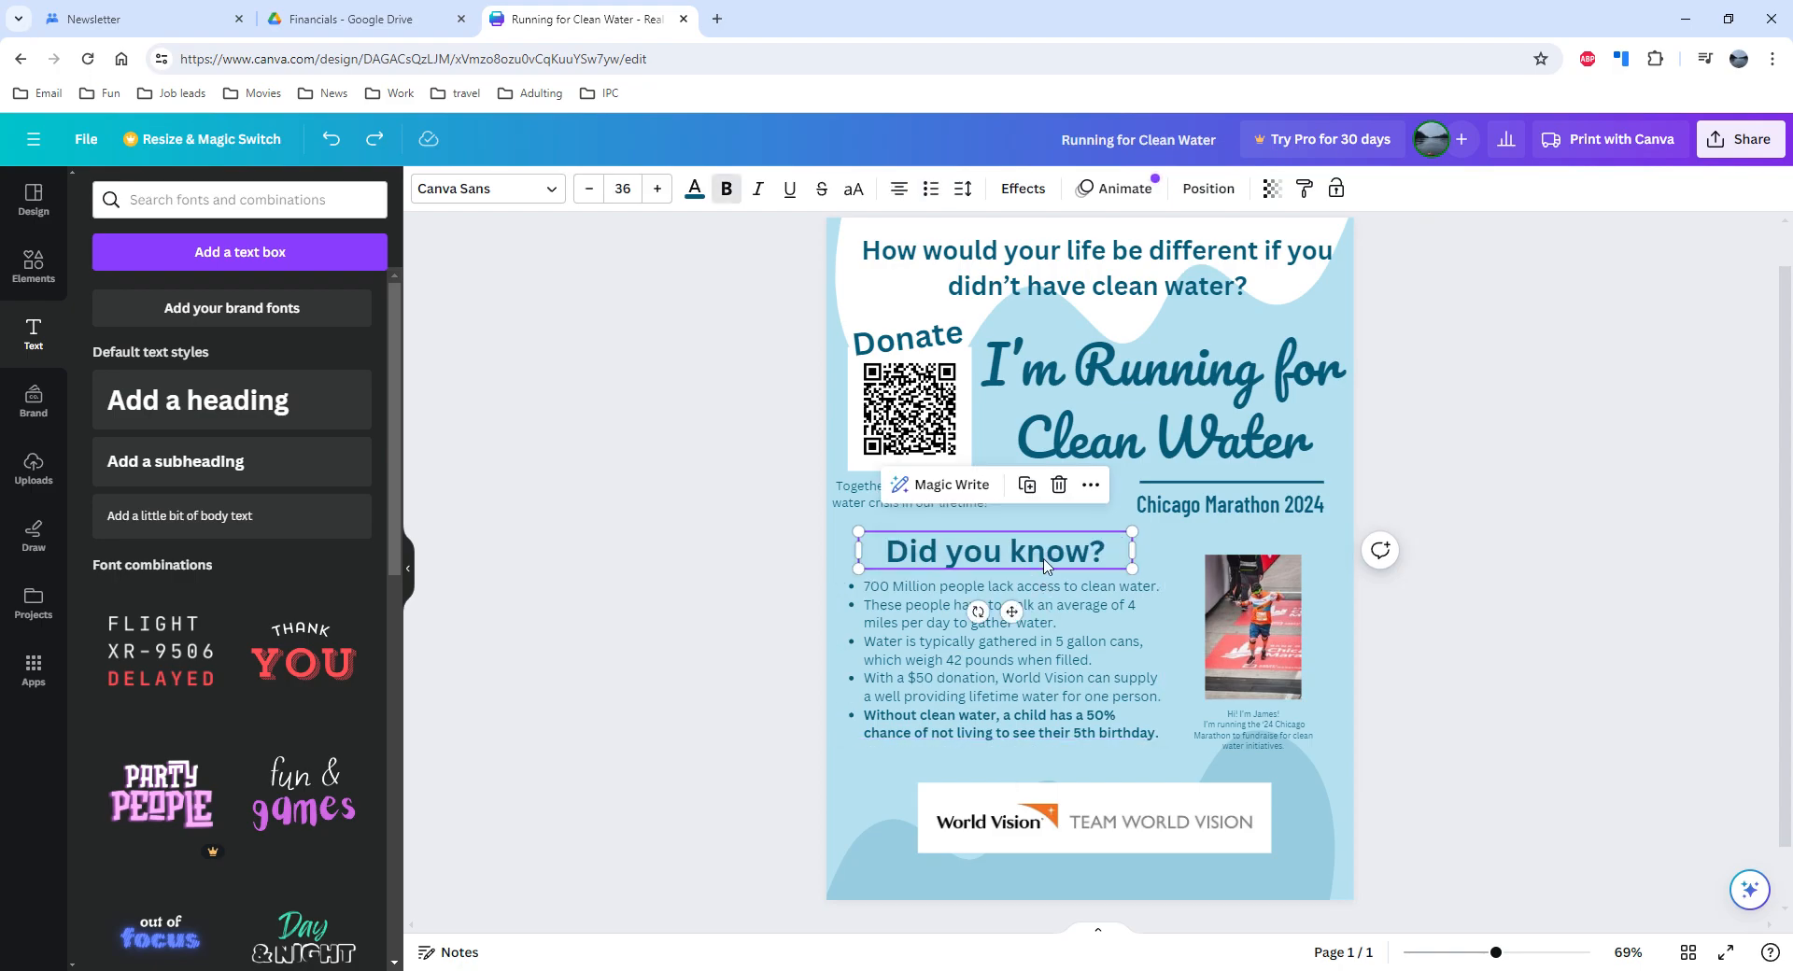
{"action": "left_click", "coordinate": [848, 506]}
{"action": "left_click", "coordinate": [1027, 397]}
{"action": "left_click", "coordinate": [1019, 277]}
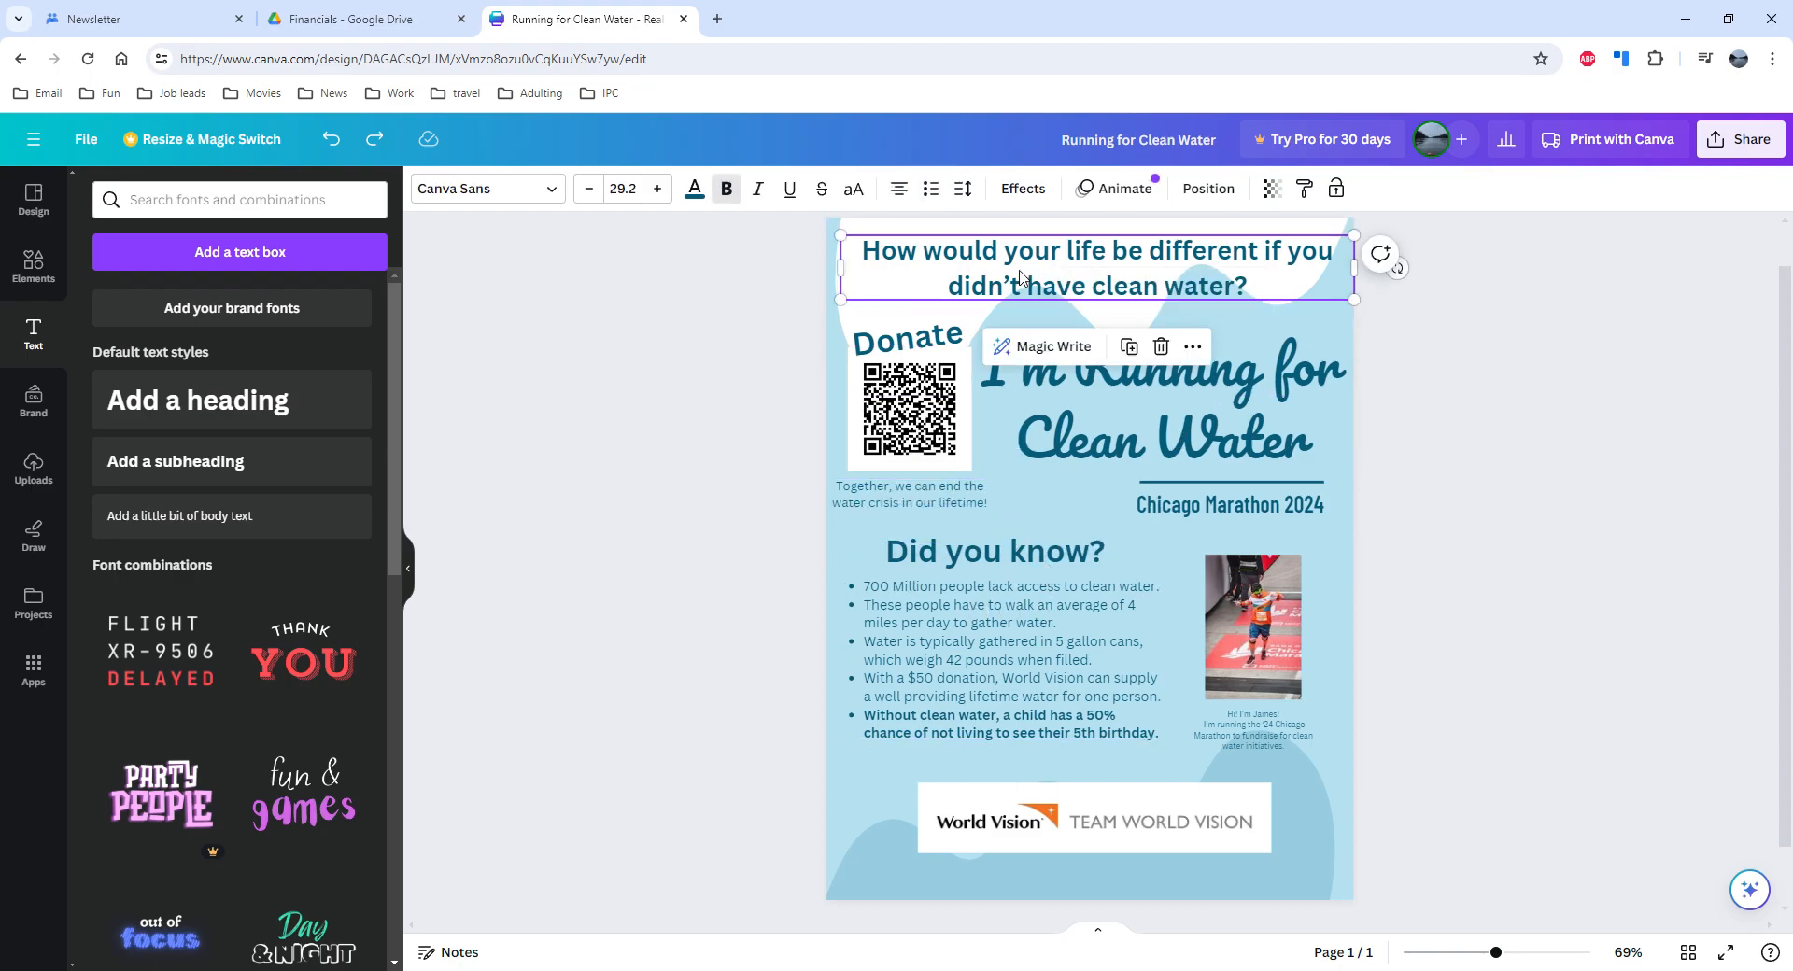
{"action": "left_click", "coordinate": [1192, 346]}
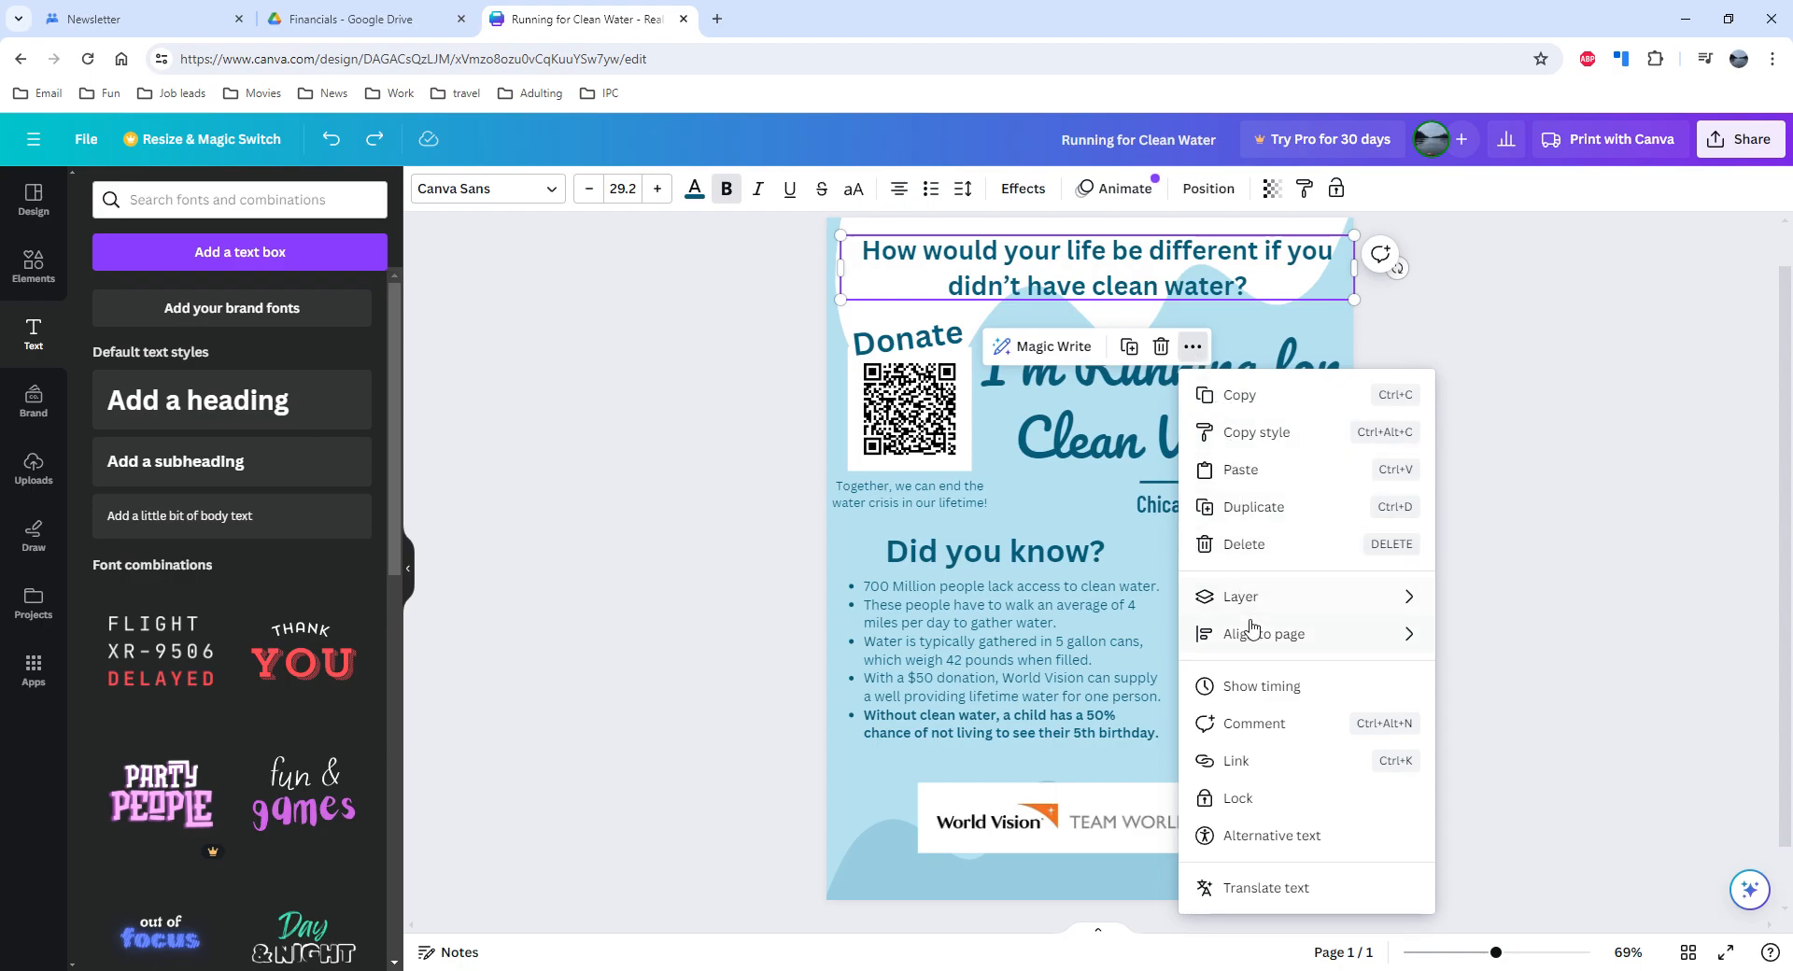
{"action": "left_click", "coordinate": [928, 265]}
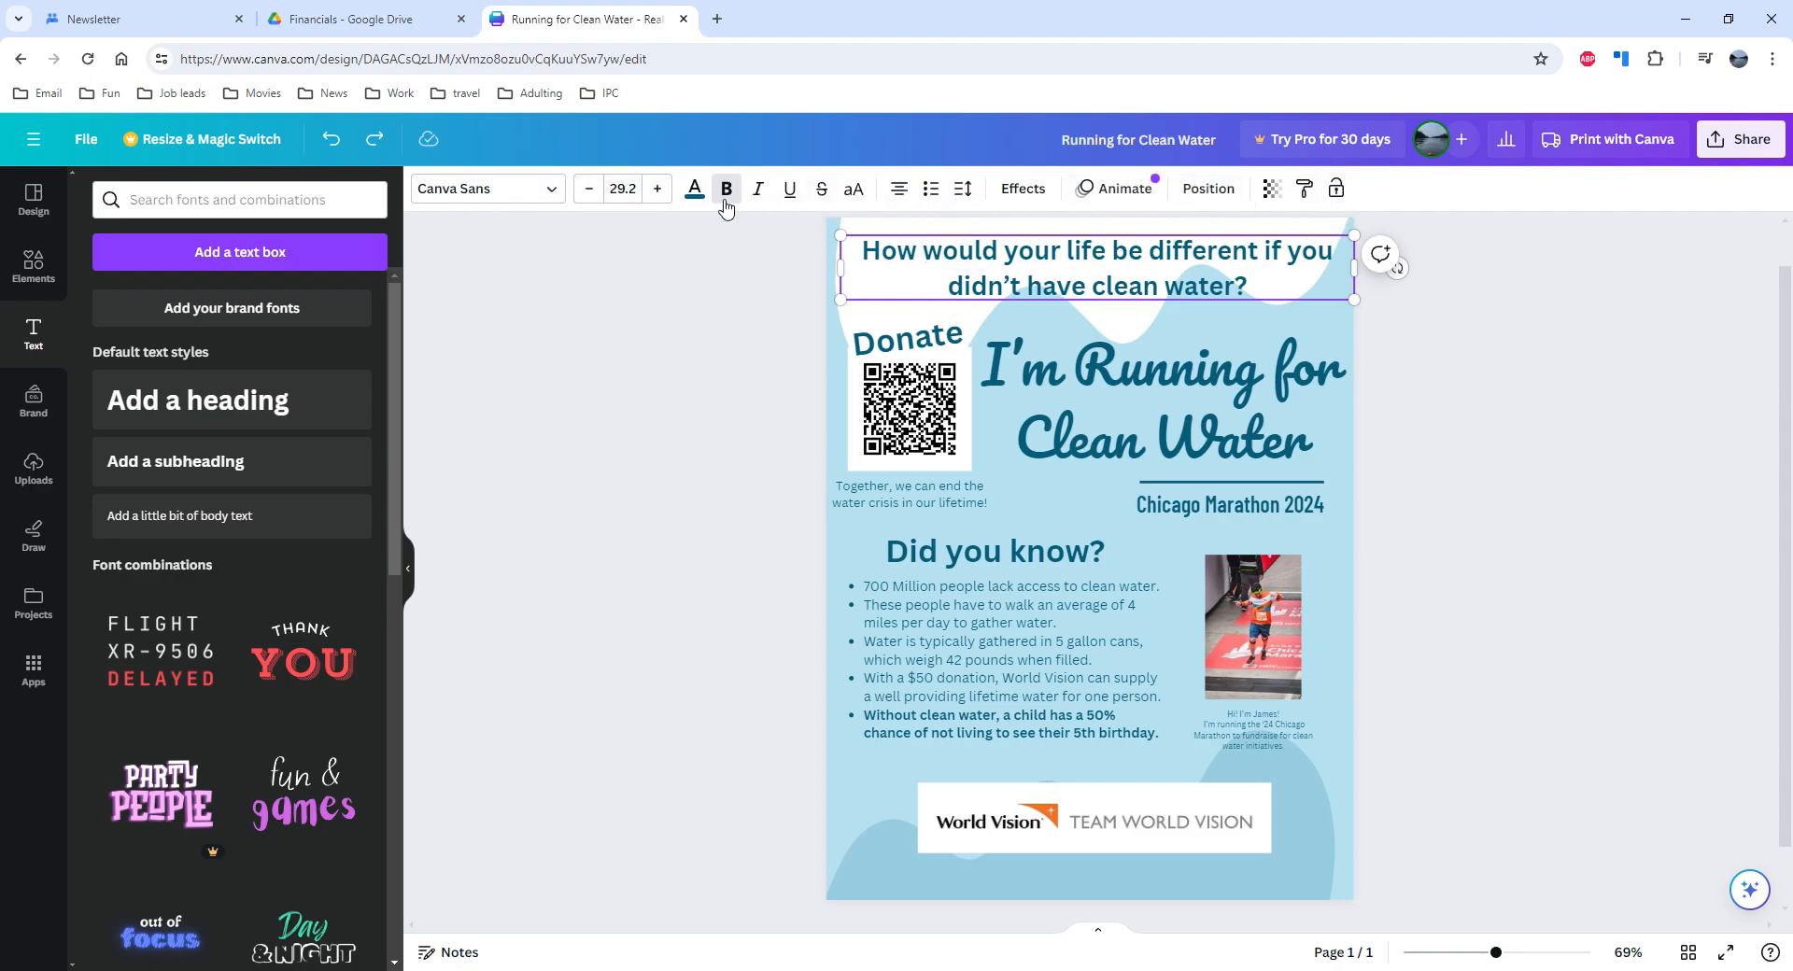
Try font size 30.2 and italics on the headline question about clean water, and revert both changes.
{"action": "left_click", "coordinate": [658, 190]}
{"action": "left_click", "coordinate": [589, 190]}
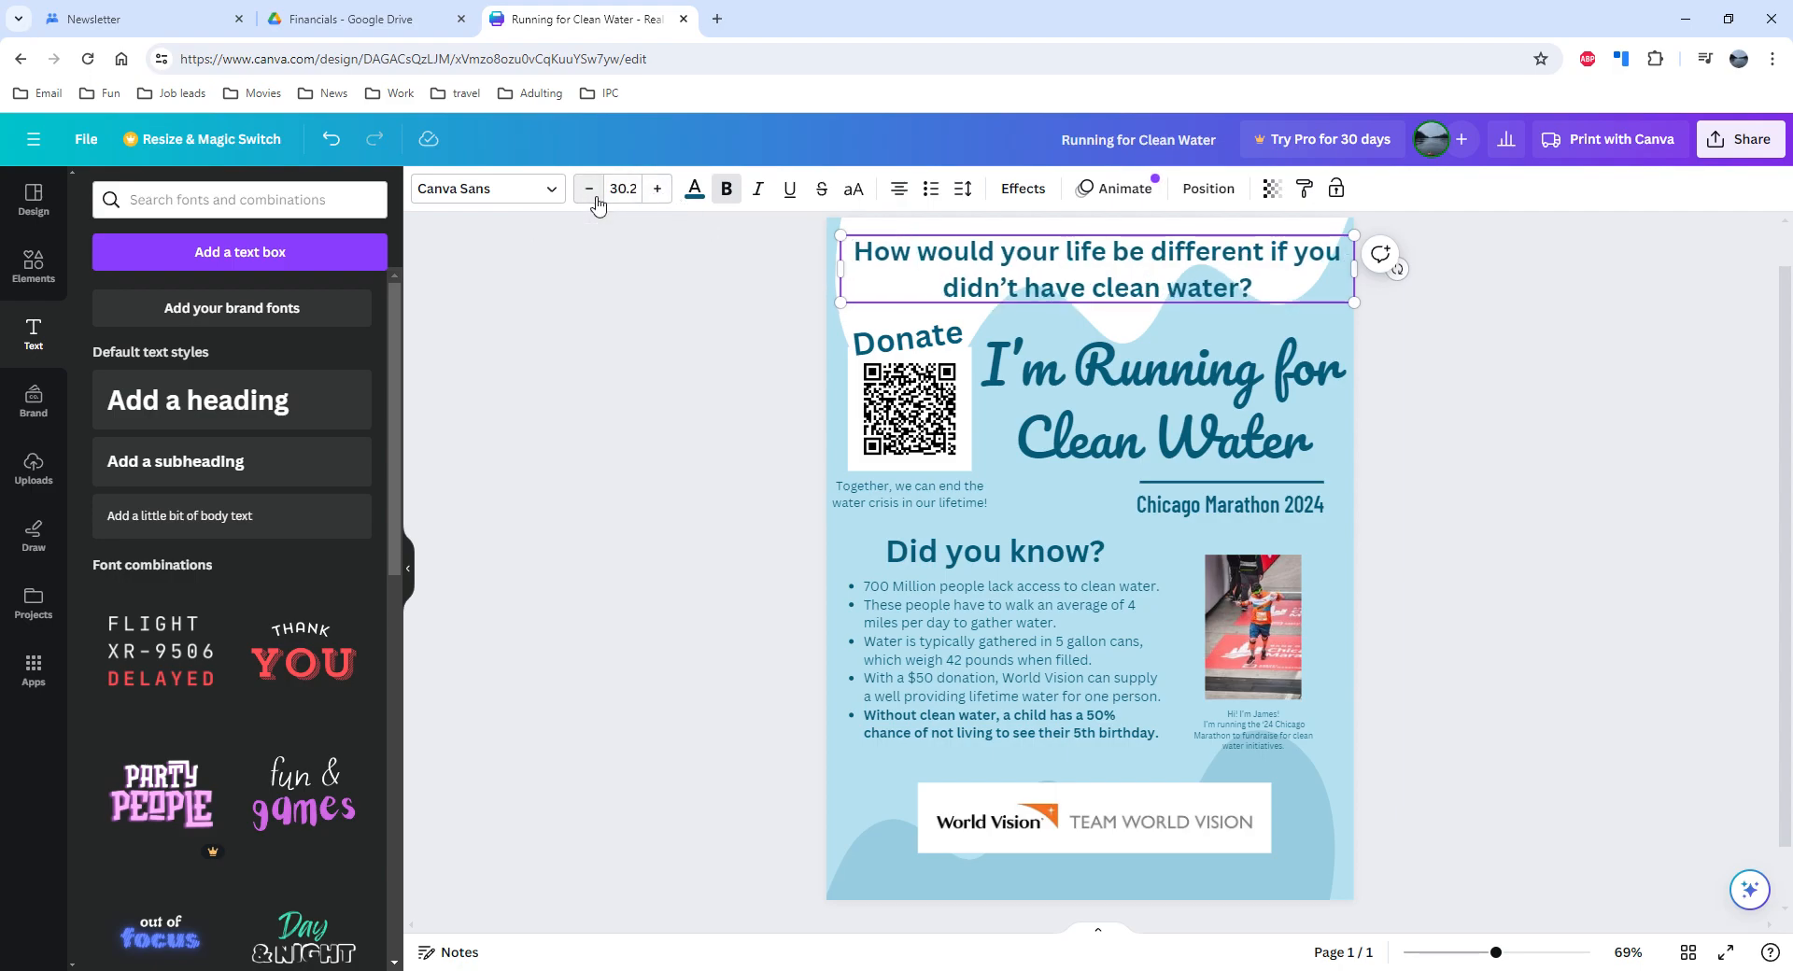
{"action": "key", "text": "ctrl+a"}
{"action": "left_click", "coordinate": [725, 187]}
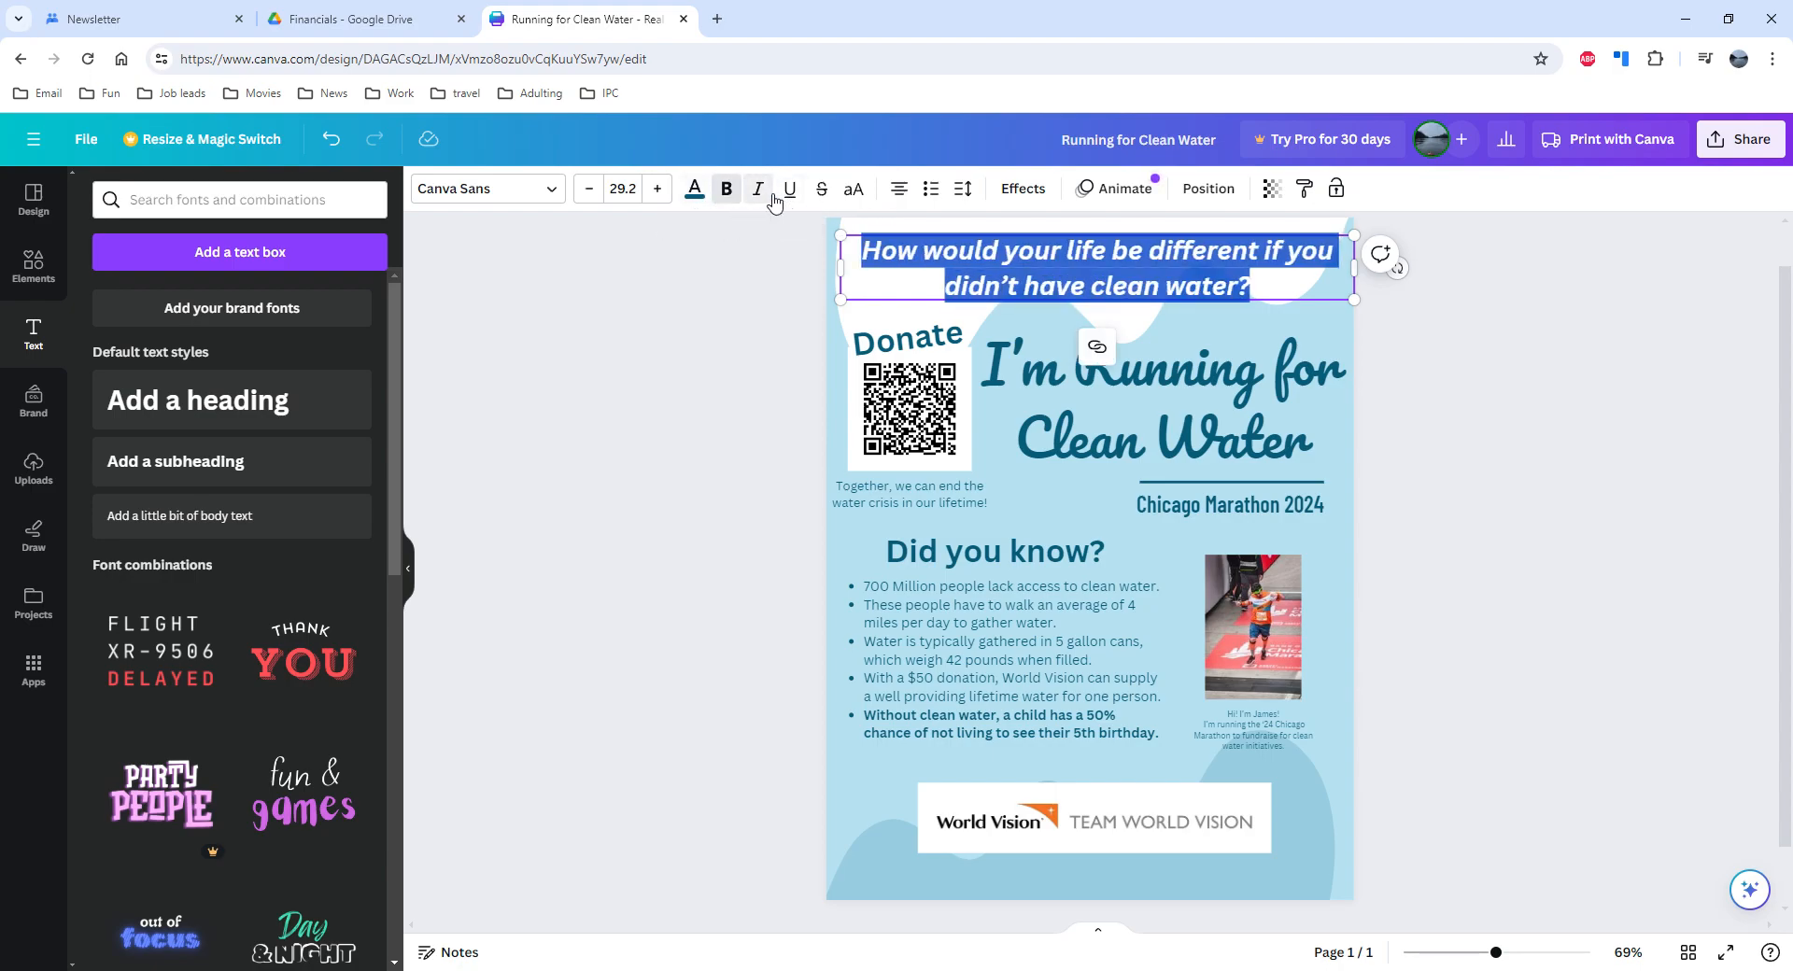
{"action": "left_click", "coordinate": [760, 295]}
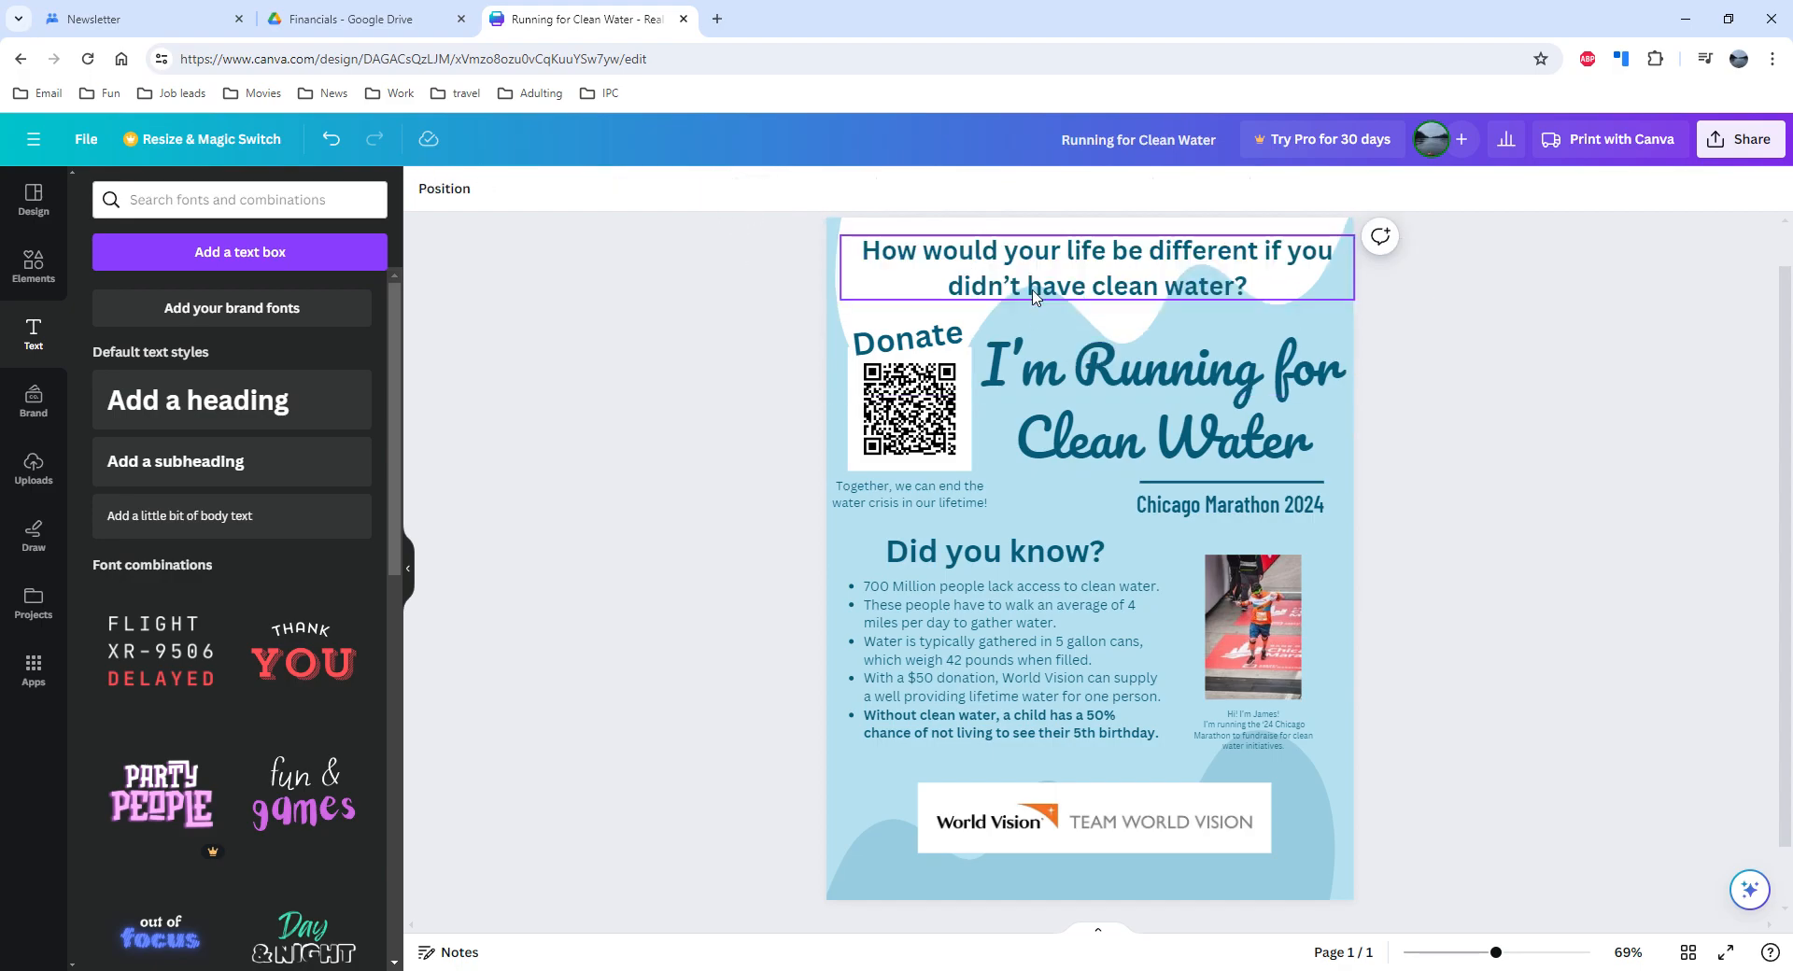
Check the fonts used for the flyer's main title, bullet list, "Did you know?" heading and "Chicago Marathon 2024" line.
{"action": "left_click", "coordinate": [1085, 355]}
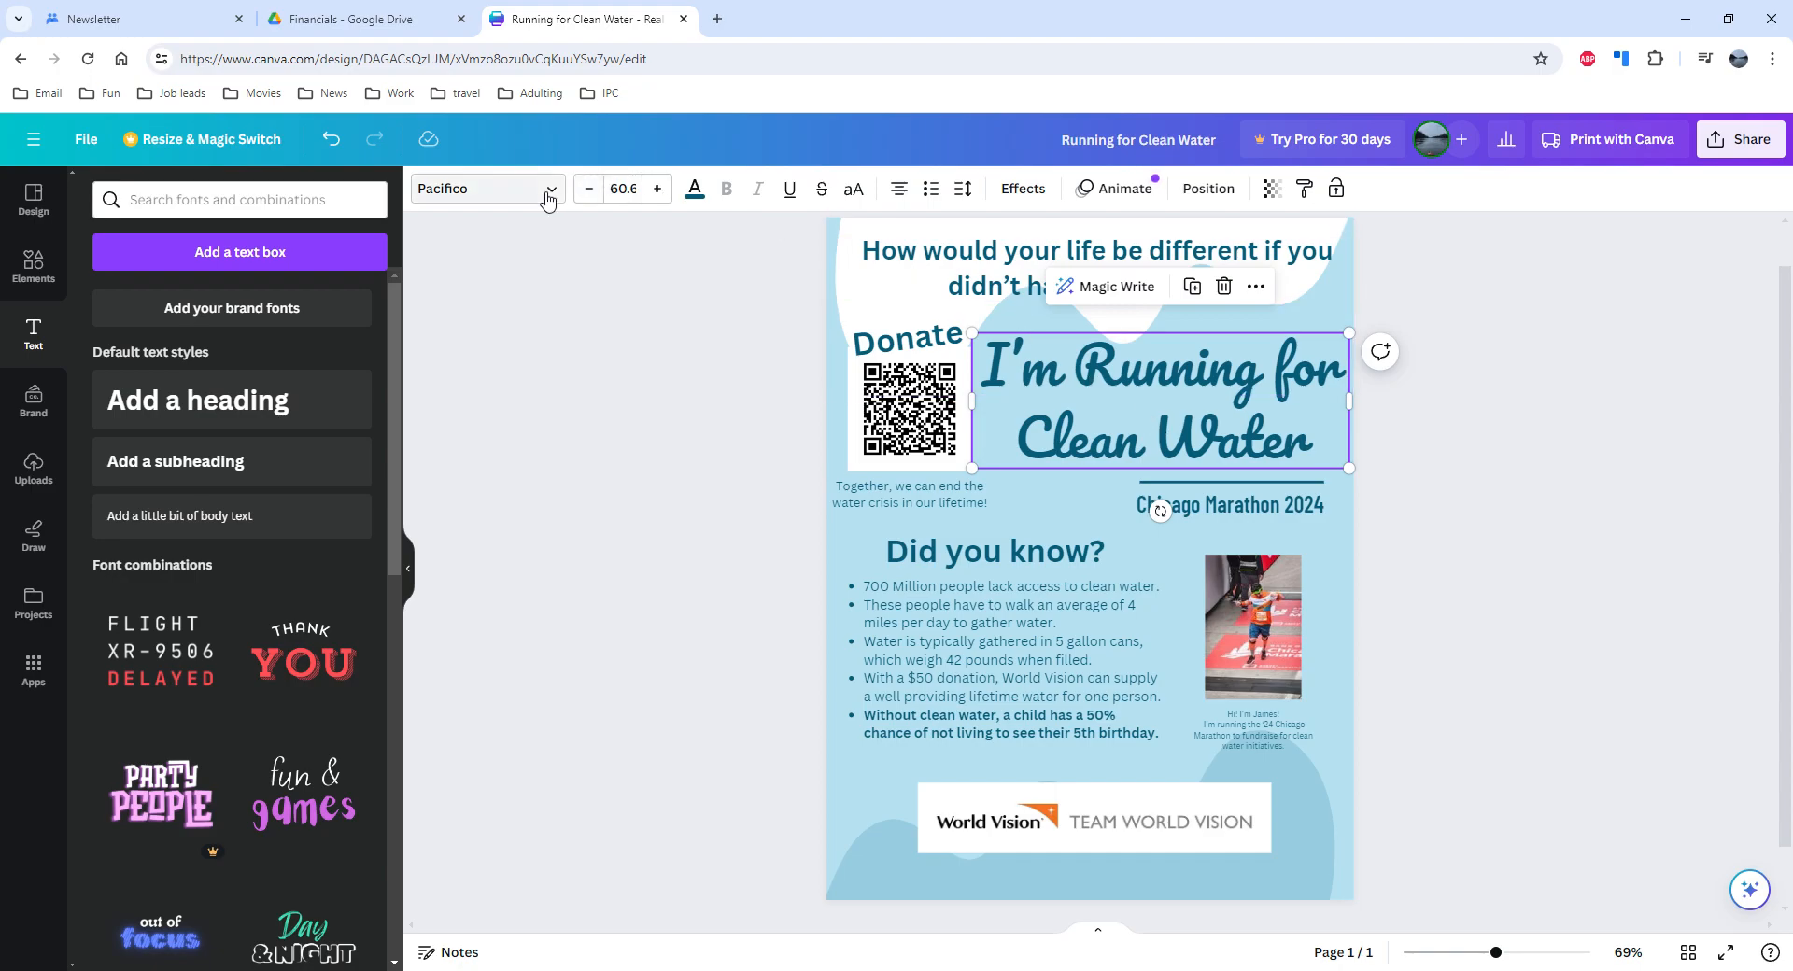
{"action": "left_click", "coordinate": [1037, 614]}
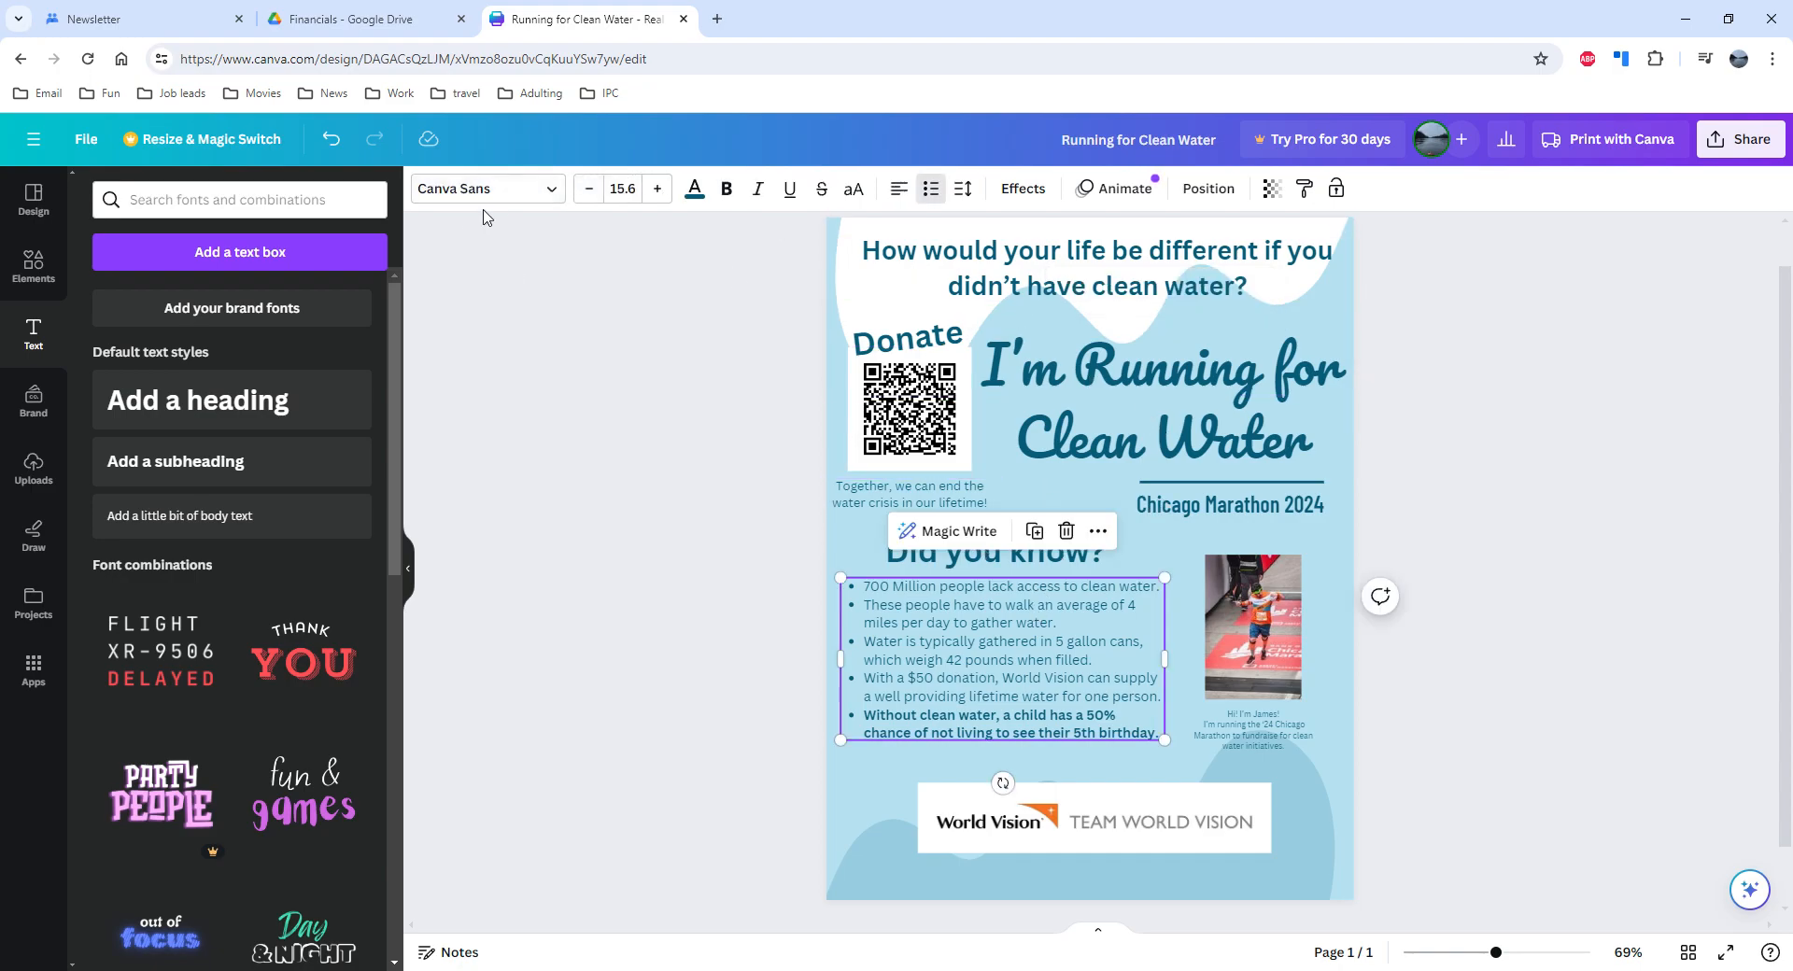
{"action": "left_click", "coordinate": [1033, 561]}
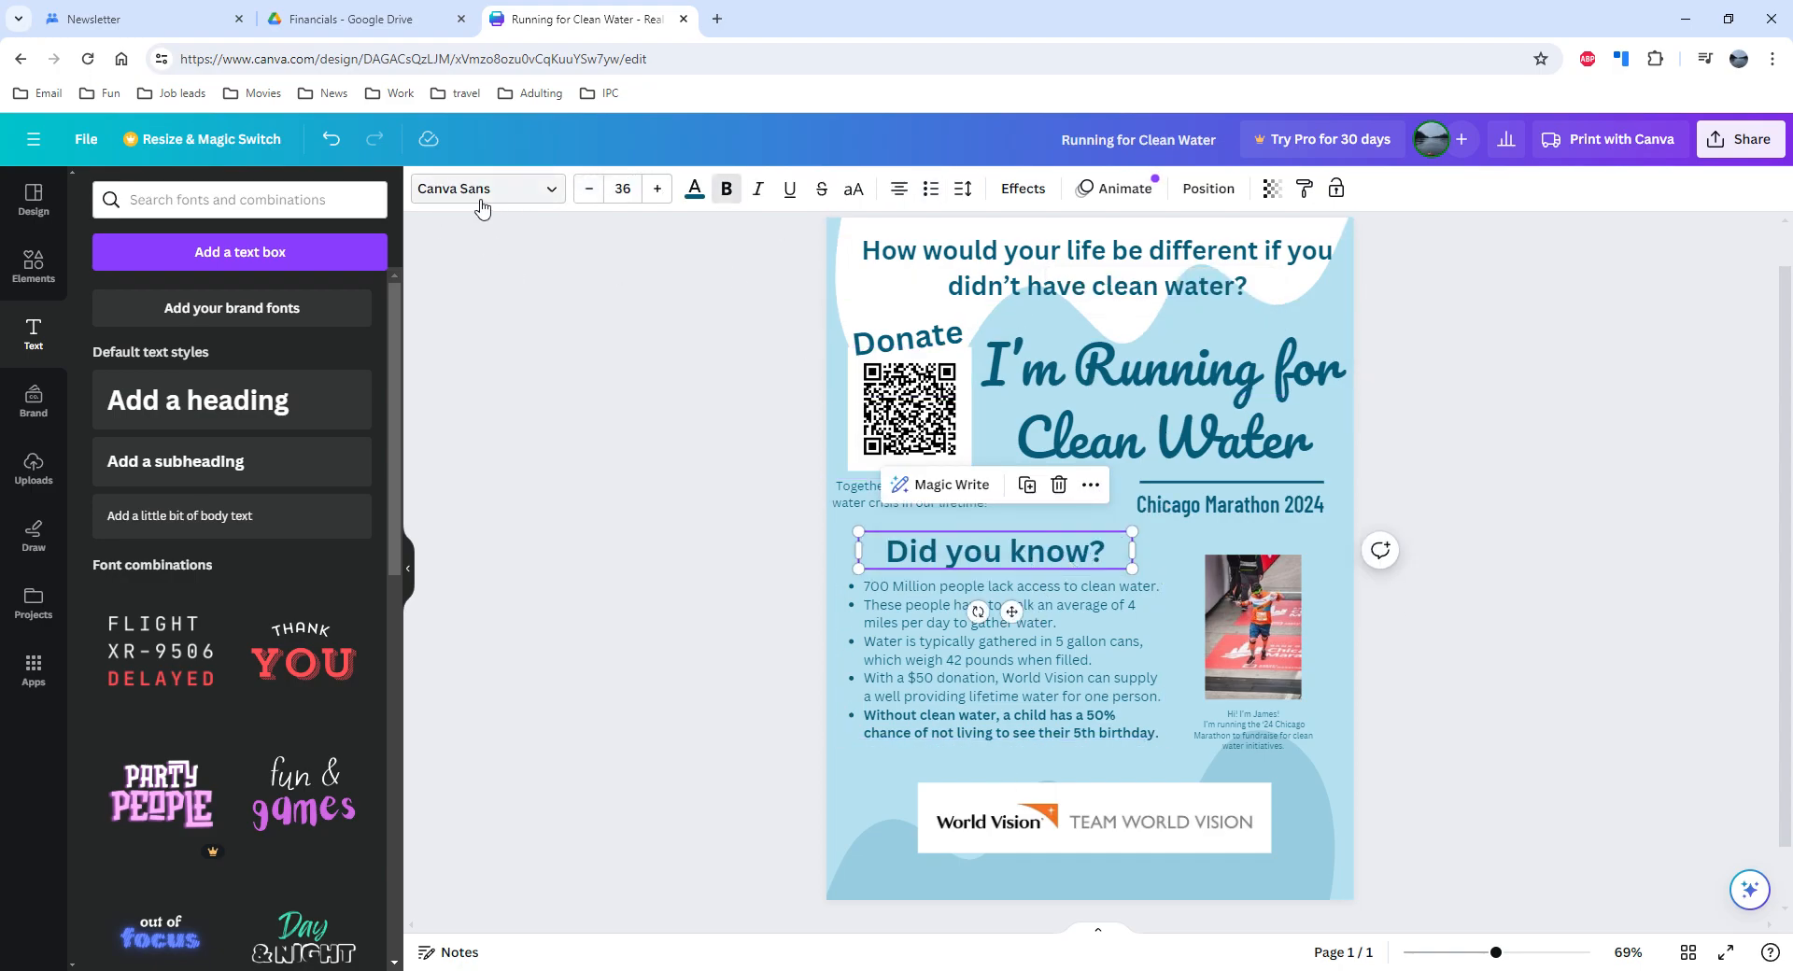
{"action": "left_click", "coordinate": [1199, 512]}
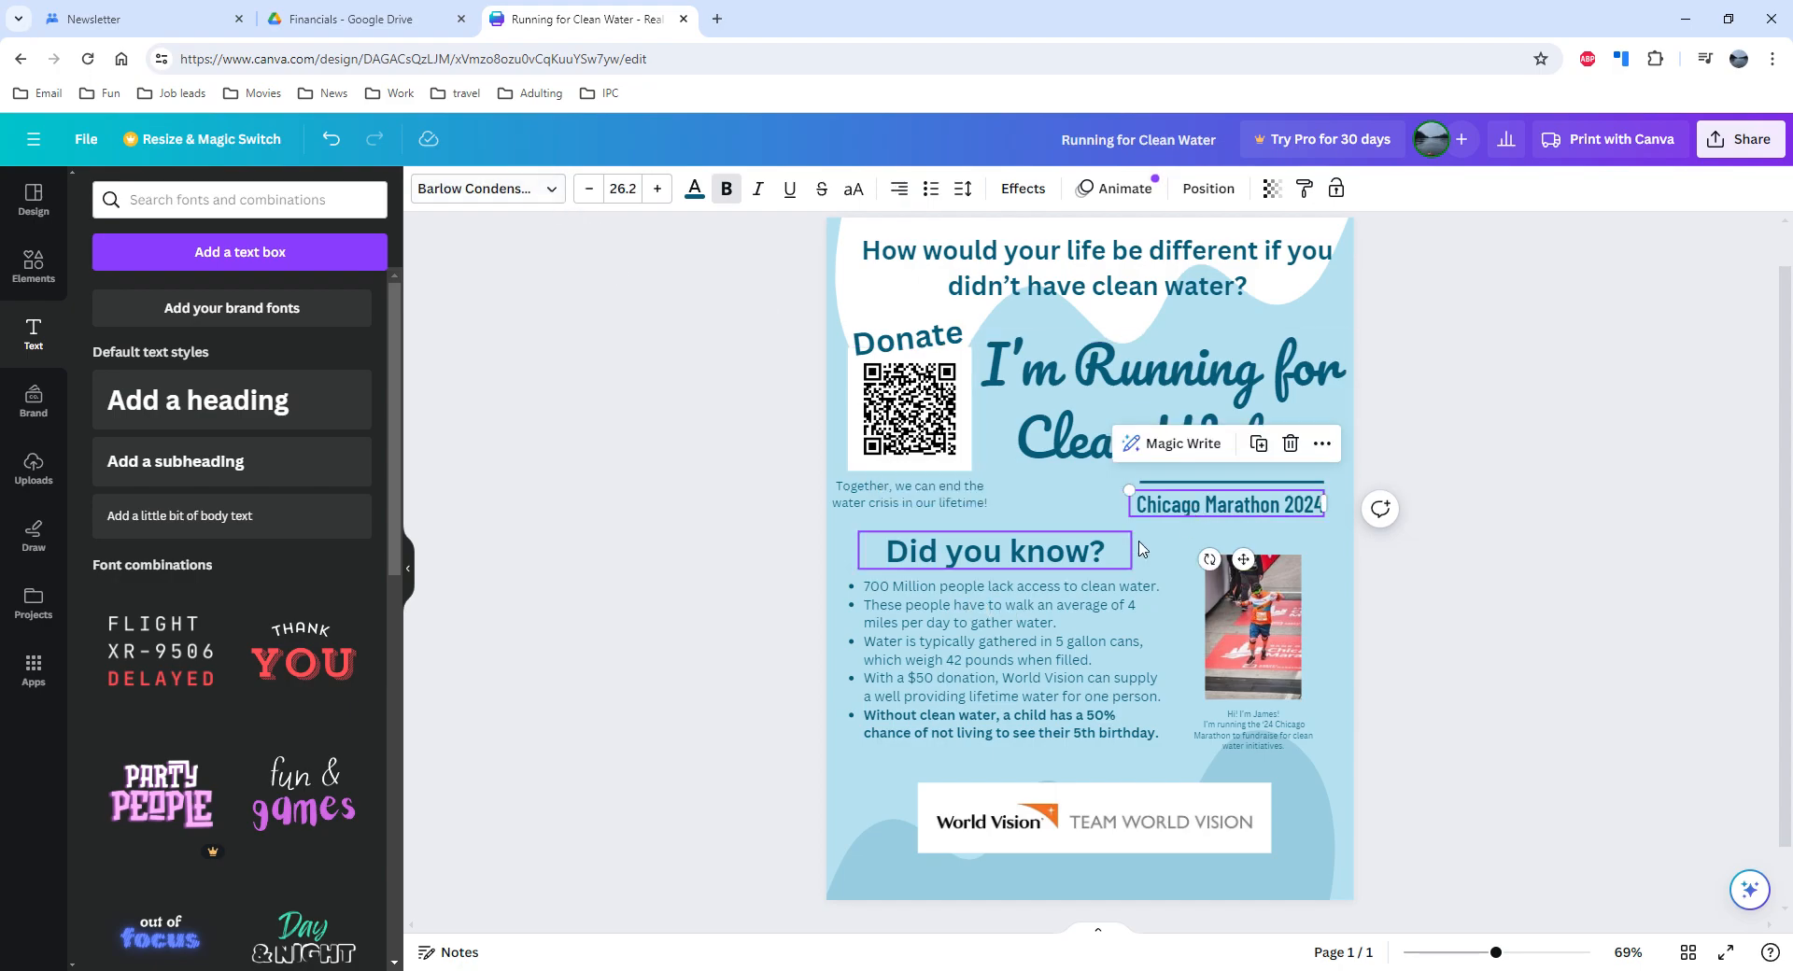
Look through the brand kit, uploaded images, drawing tools and existing projects, and return to the text styles.
{"action": "left_click", "coordinate": [60, 404]}
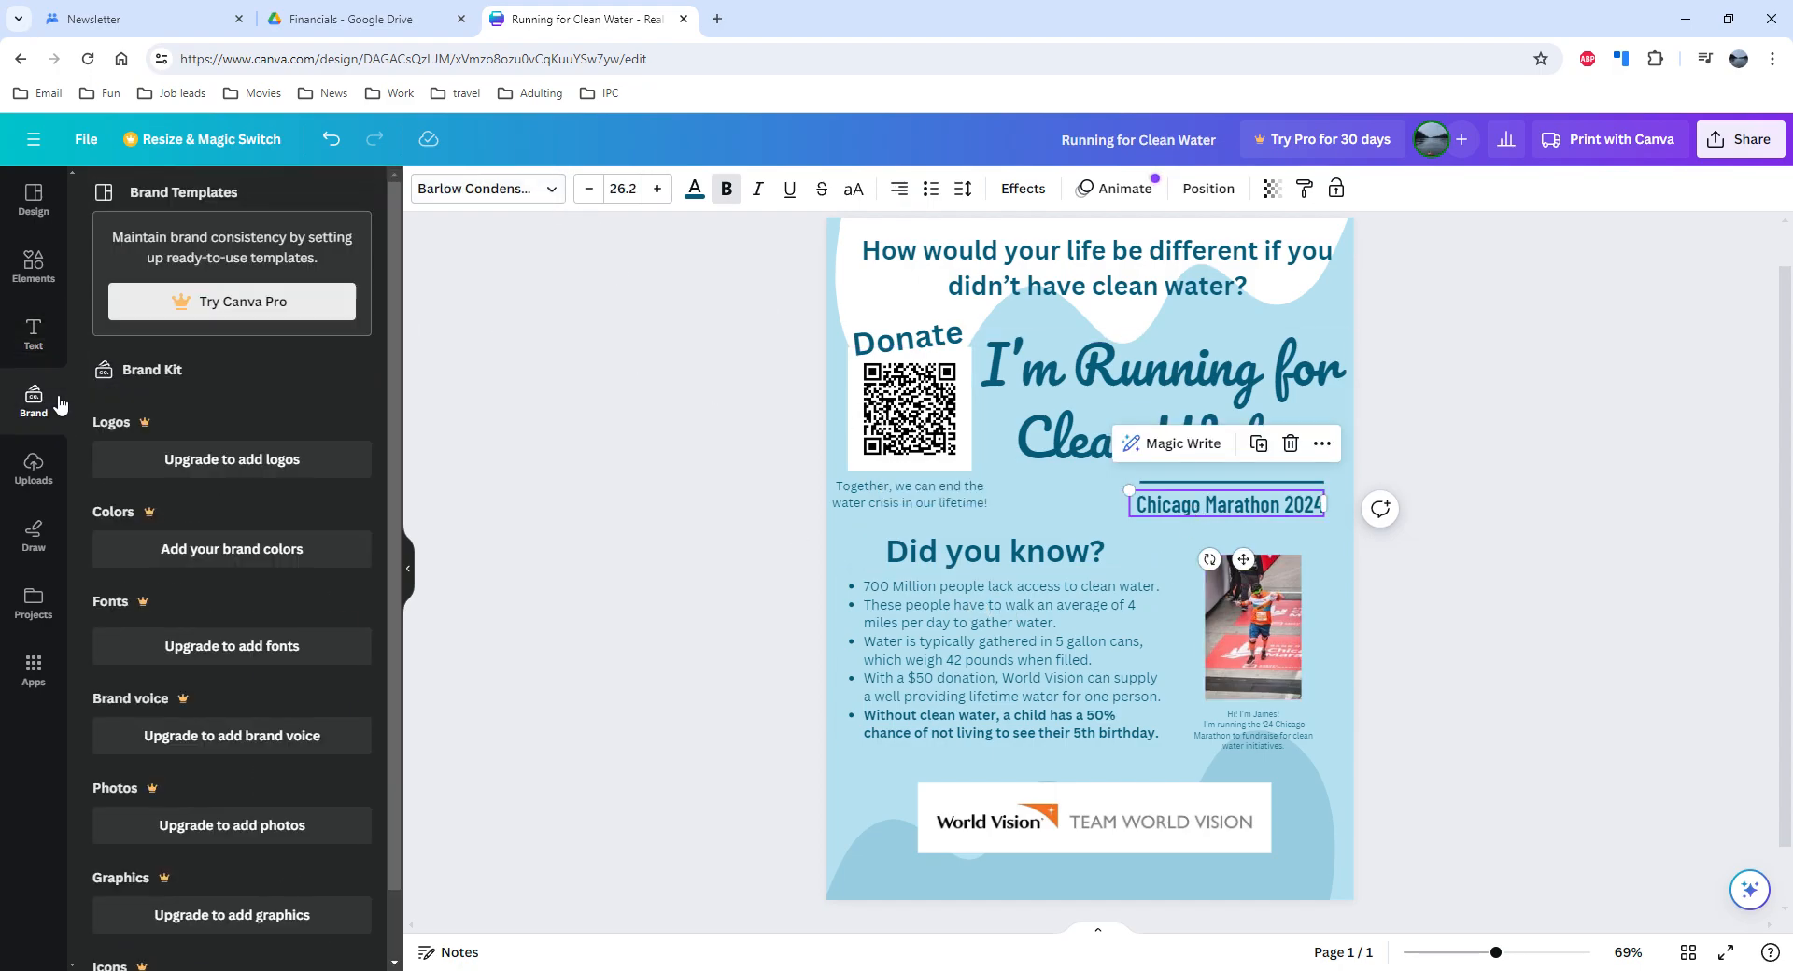
{"action": "left_click", "coordinate": [39, 467]}
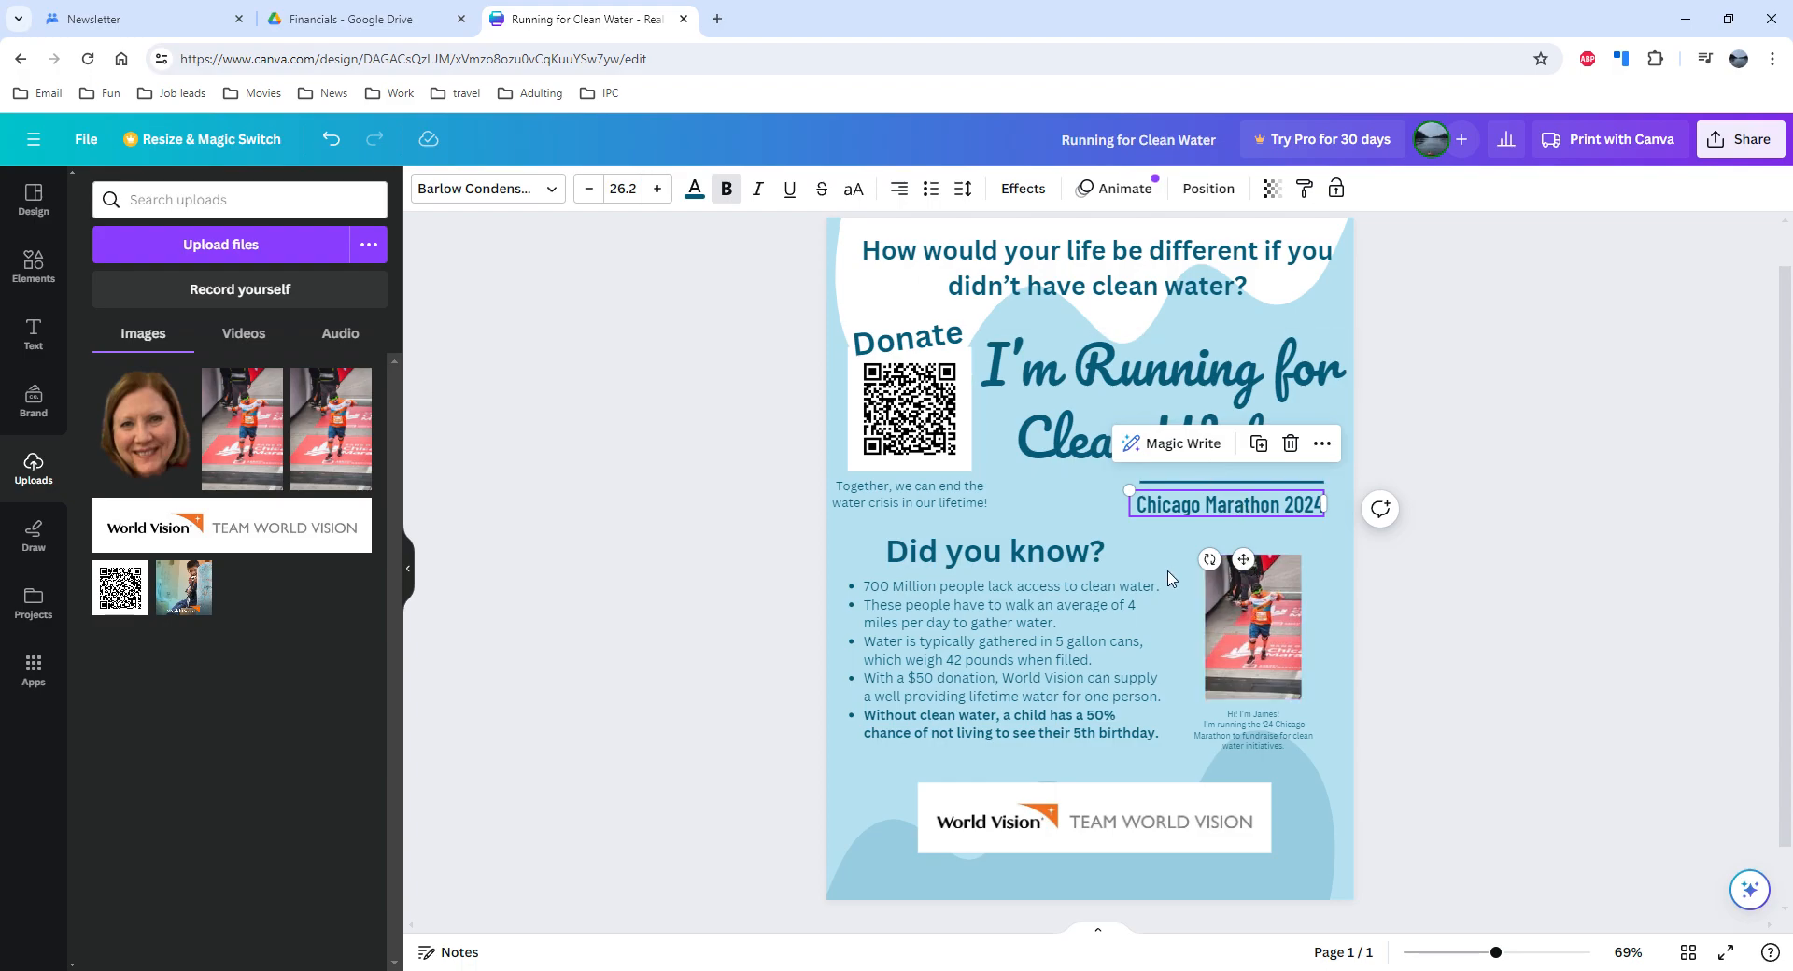
{"action": "left_click", "coordinate": [37, 536]}
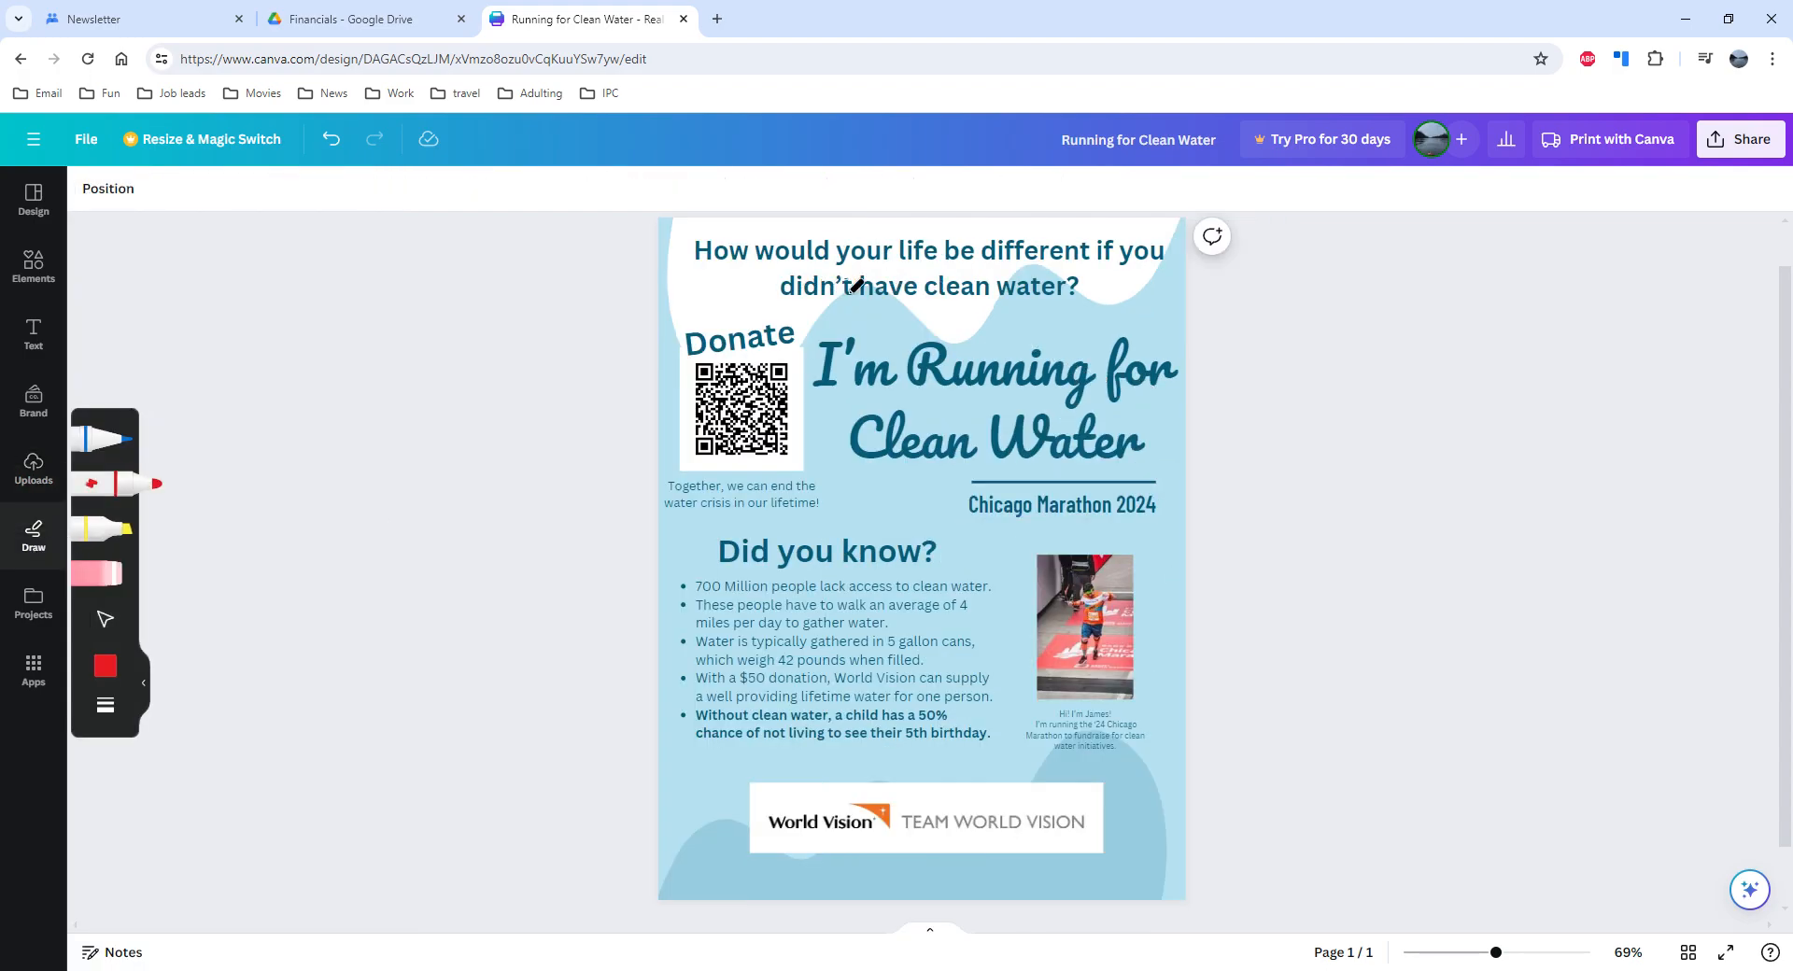
{"action": "left_click", "coordinate": [34, 600]}
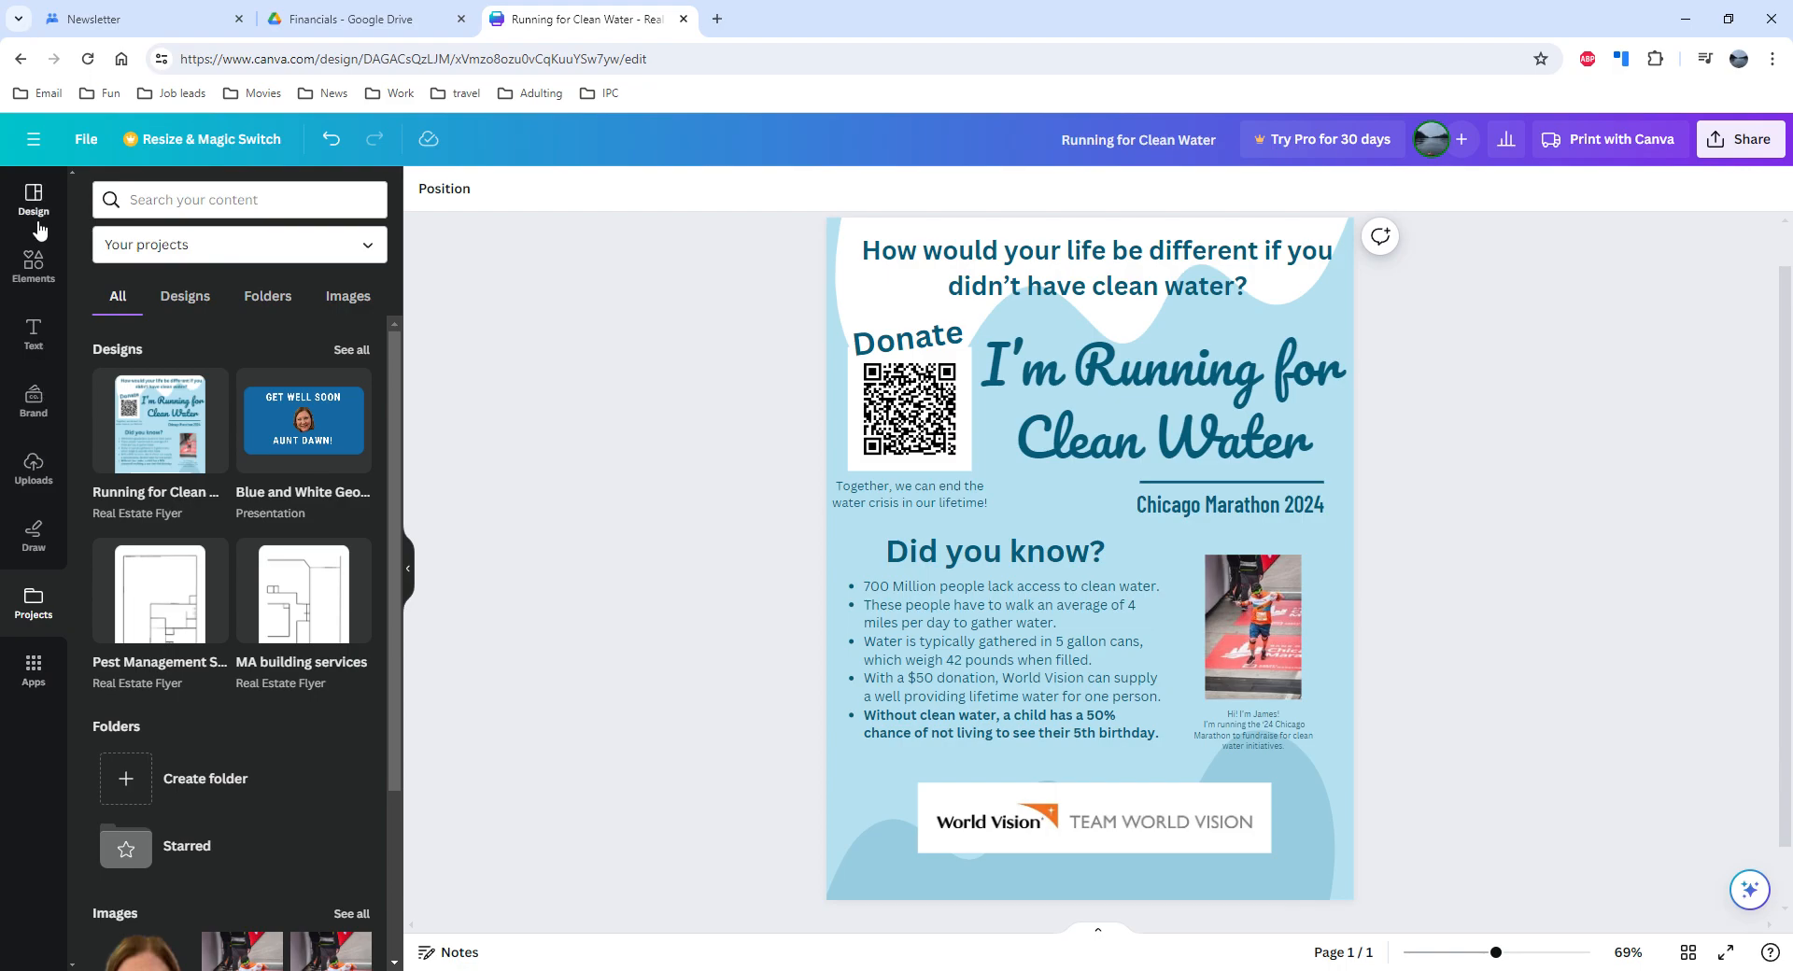
{"action": "left_click", "coordinate": [37, 266]}
{"action": "left_click", "coordinate": [34, 331]}
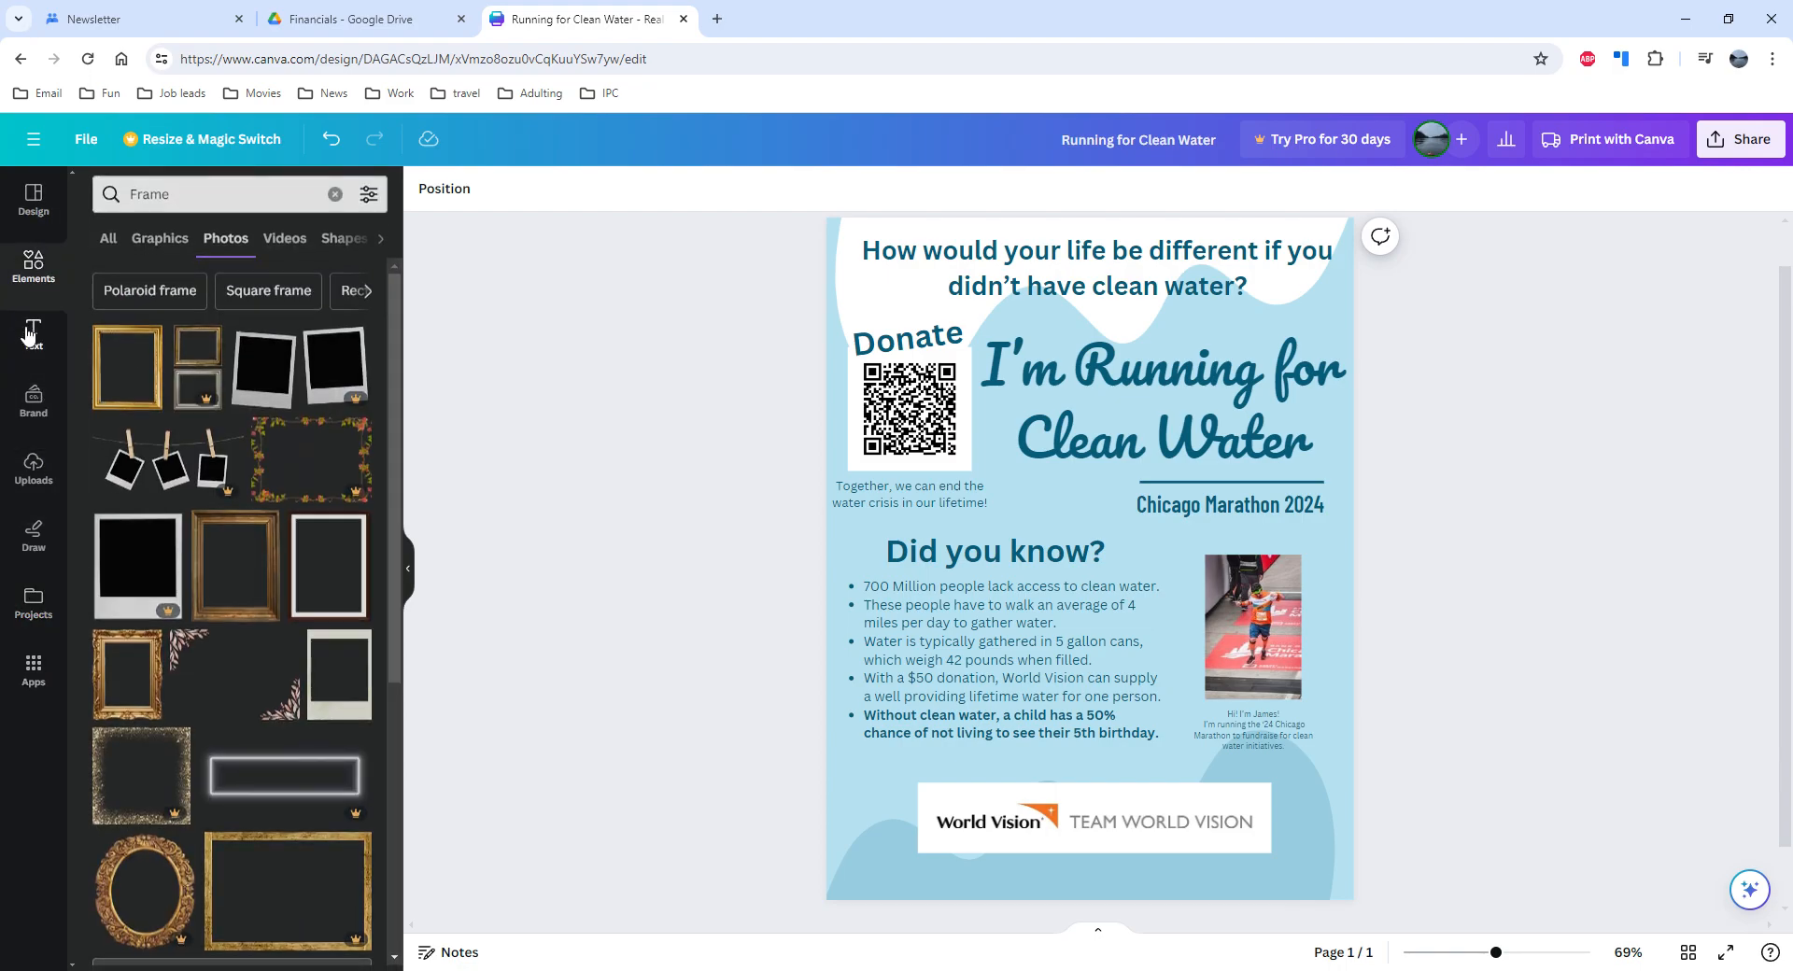
Try moving the "Did you know?" heading slightly lower on the flyer, and undo the move.
{"action": "left_click", "coordinate": [1069, 566]}
{"action": "mouse_move", "coordinate": [1052, 568]}
{"action": "left_mouse_down"}
{"action": "mouse_move", "coordinate": [1125, 564]}
{"action": "mouse_move", "coordinate": [1067, 570]}
{"action": "mouse_move", "coordinate": [1058, 543]}
{"action": "mouse_move", "coordinate": [1052, 569]}
{"action": "mouse_move", "coordinate": [1081, 567]}
{"action": "mouse_move", "coordinate": [1025, 565]}
{"action": "mouse_move", "coordinate": [1246, 562]}
{"action": "mouse_move", "coordinate": [1051, 573]}
{"action": "left_mouse_up"}
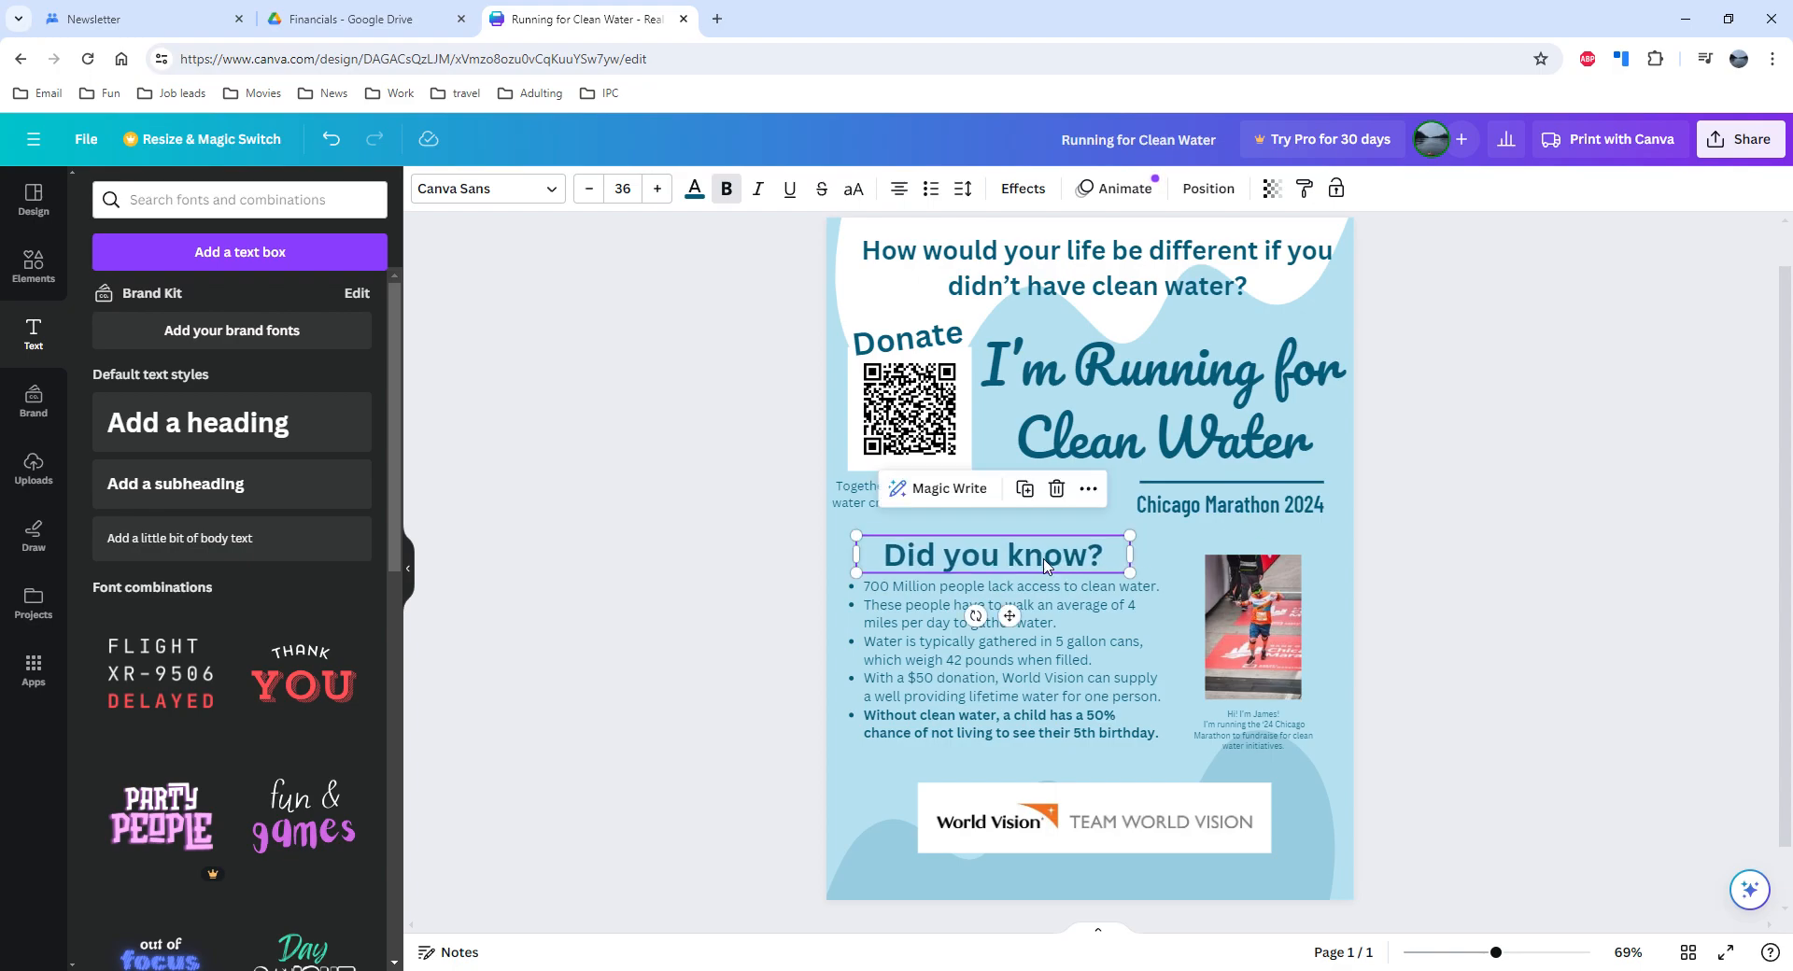
{"action": "left_click", "coordinate": [330, 139]}
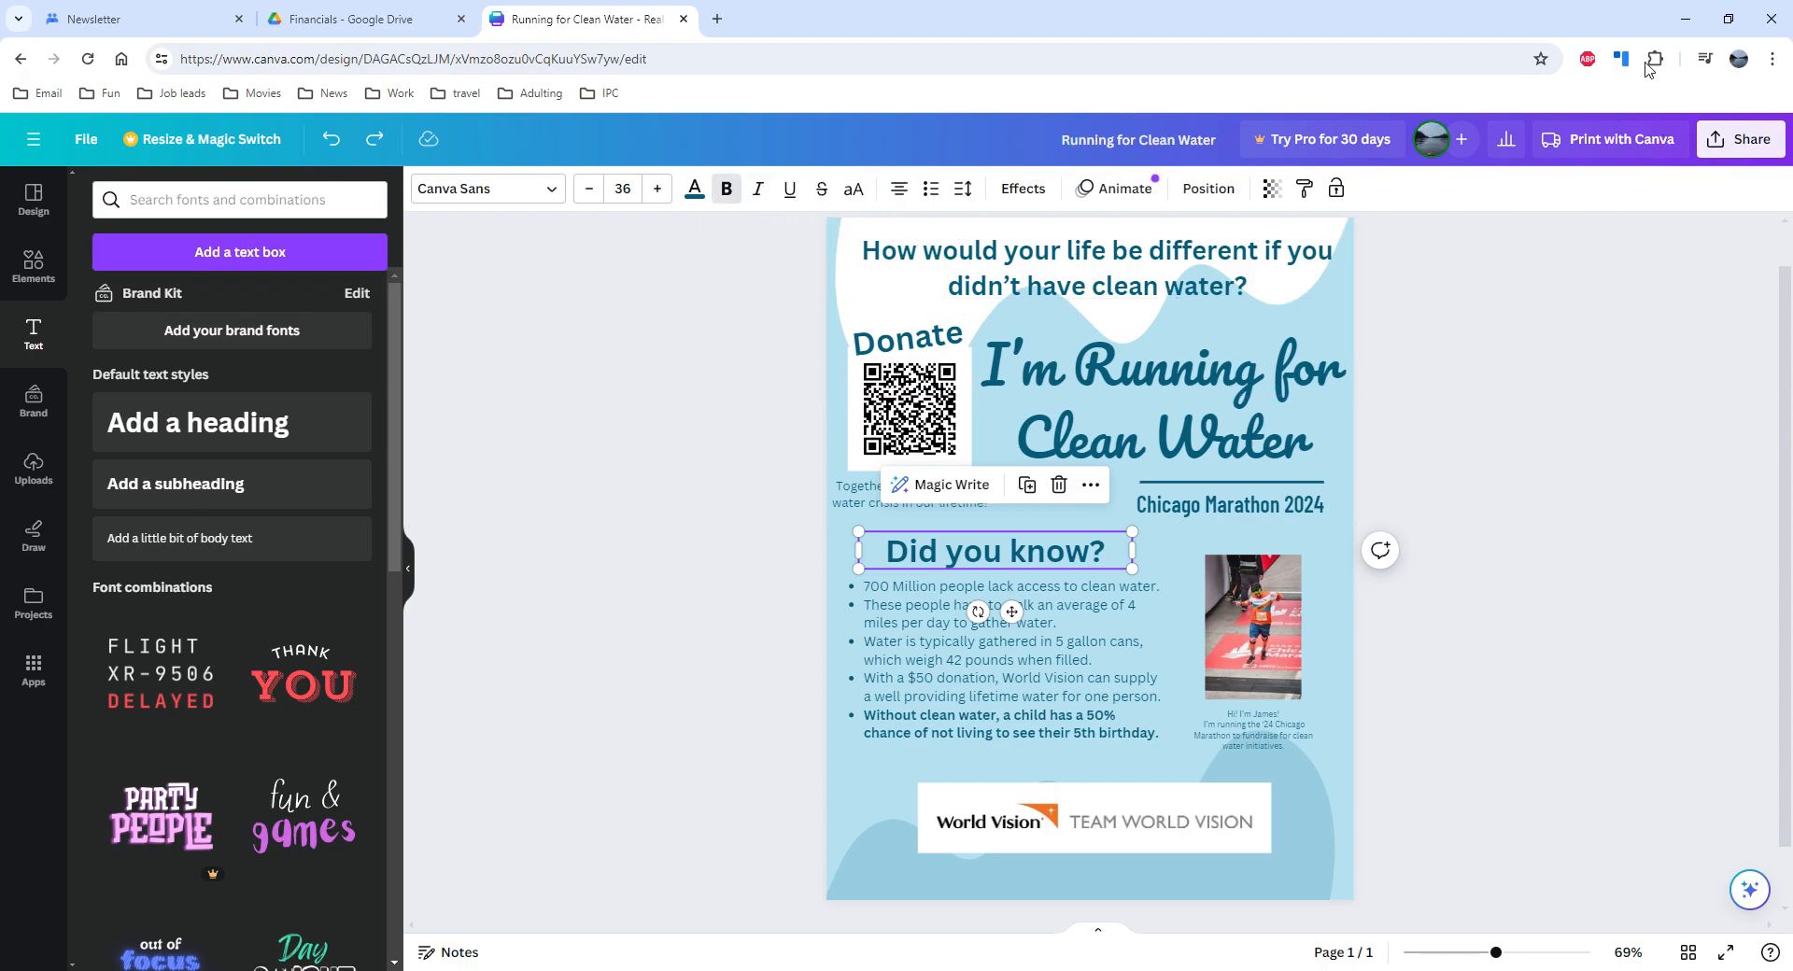
Review the flyer's sharing options and the file types offered for download, and leave without downloading.
{"action": "left_click", "coordinate": [1743, 142]}
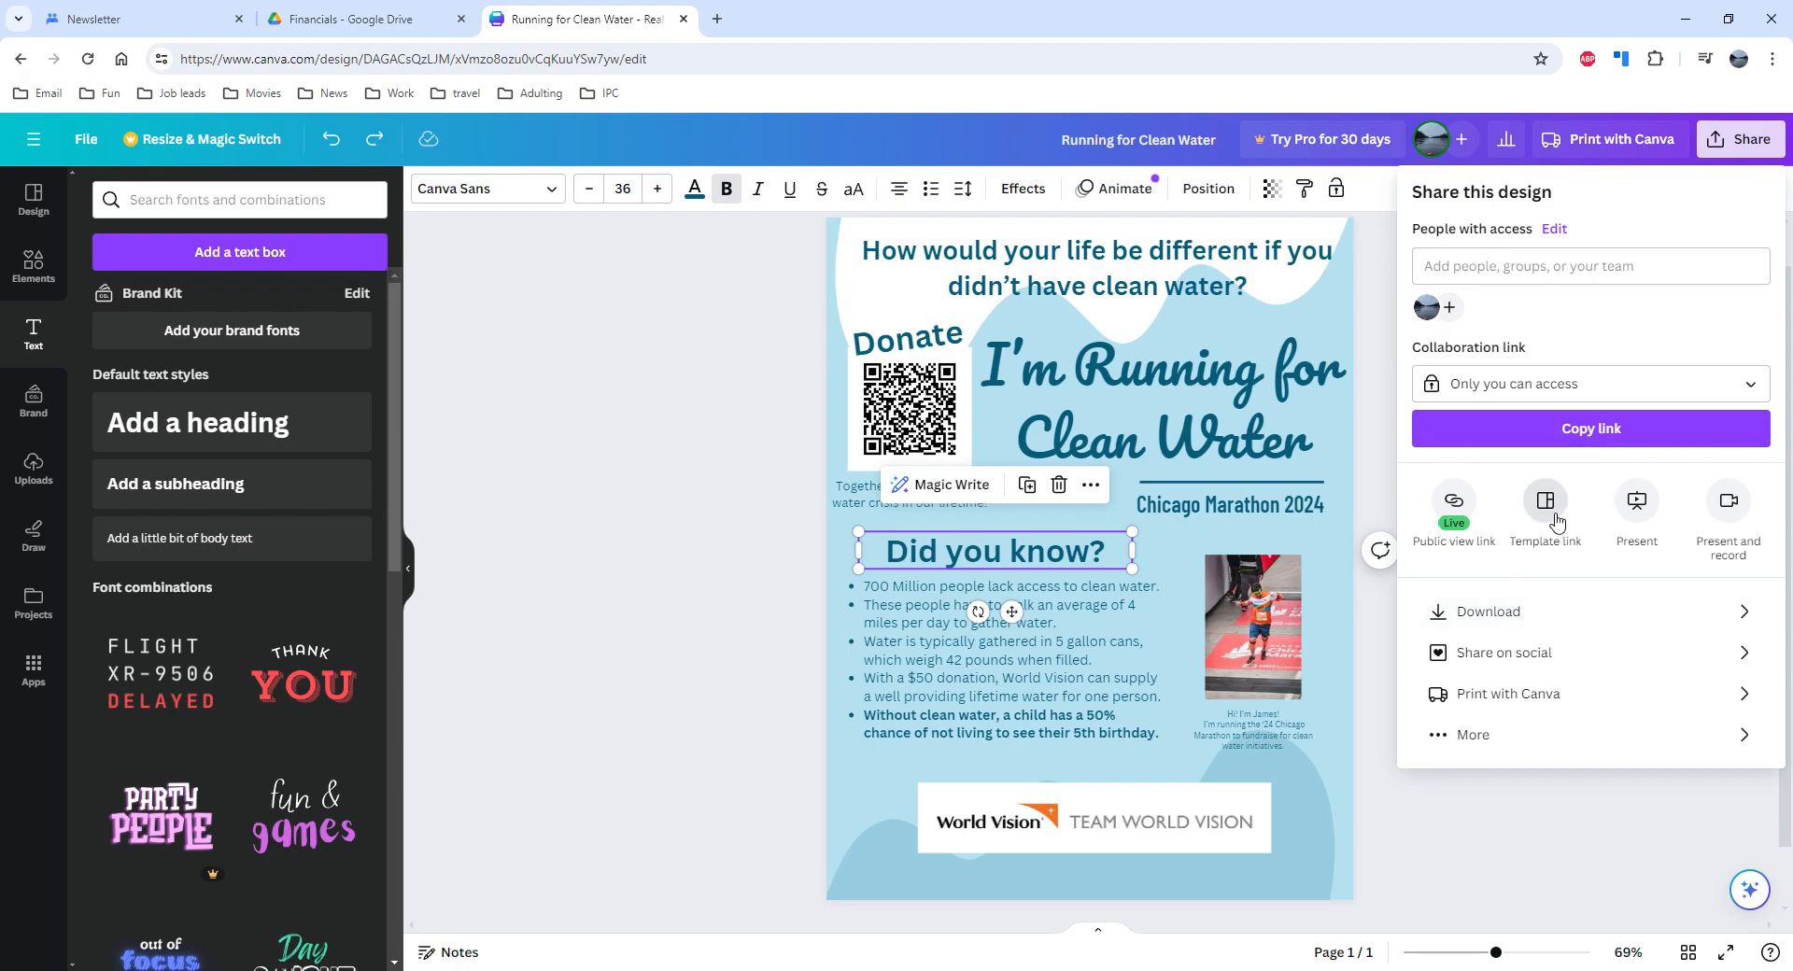
{"action": "left_click", "coordinate": [1539, 612]}
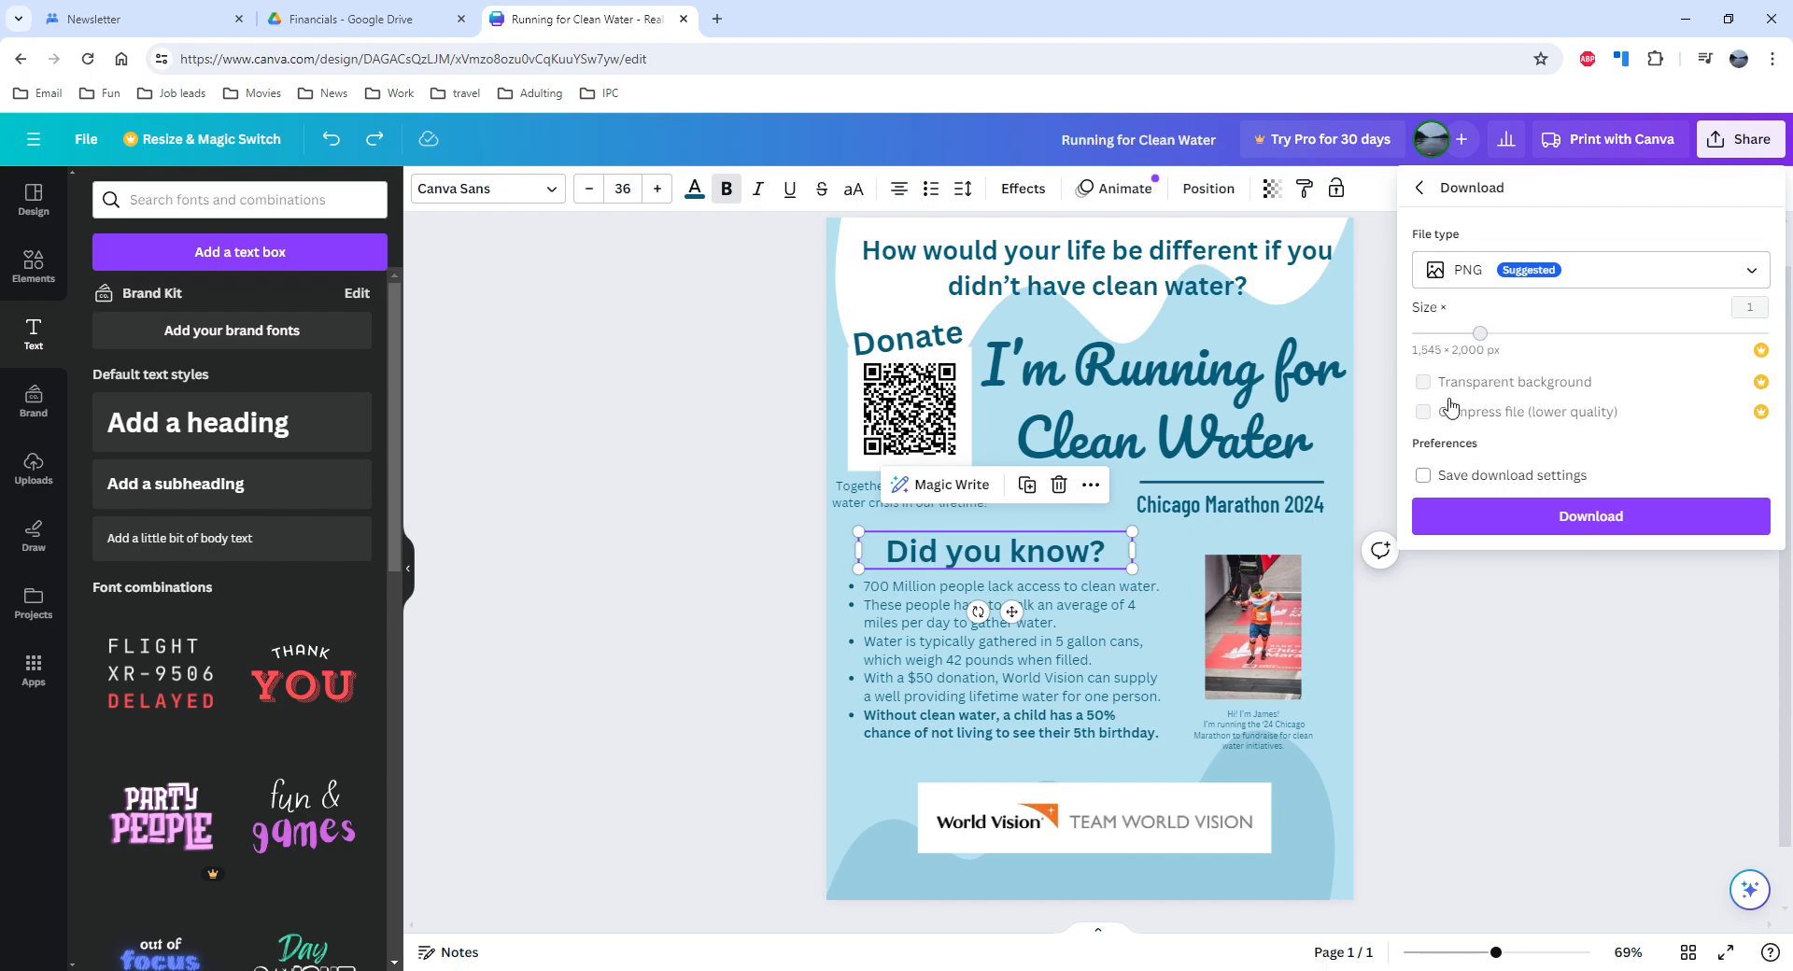
{"action": "left_click", "coordinate": [1522, 285]}
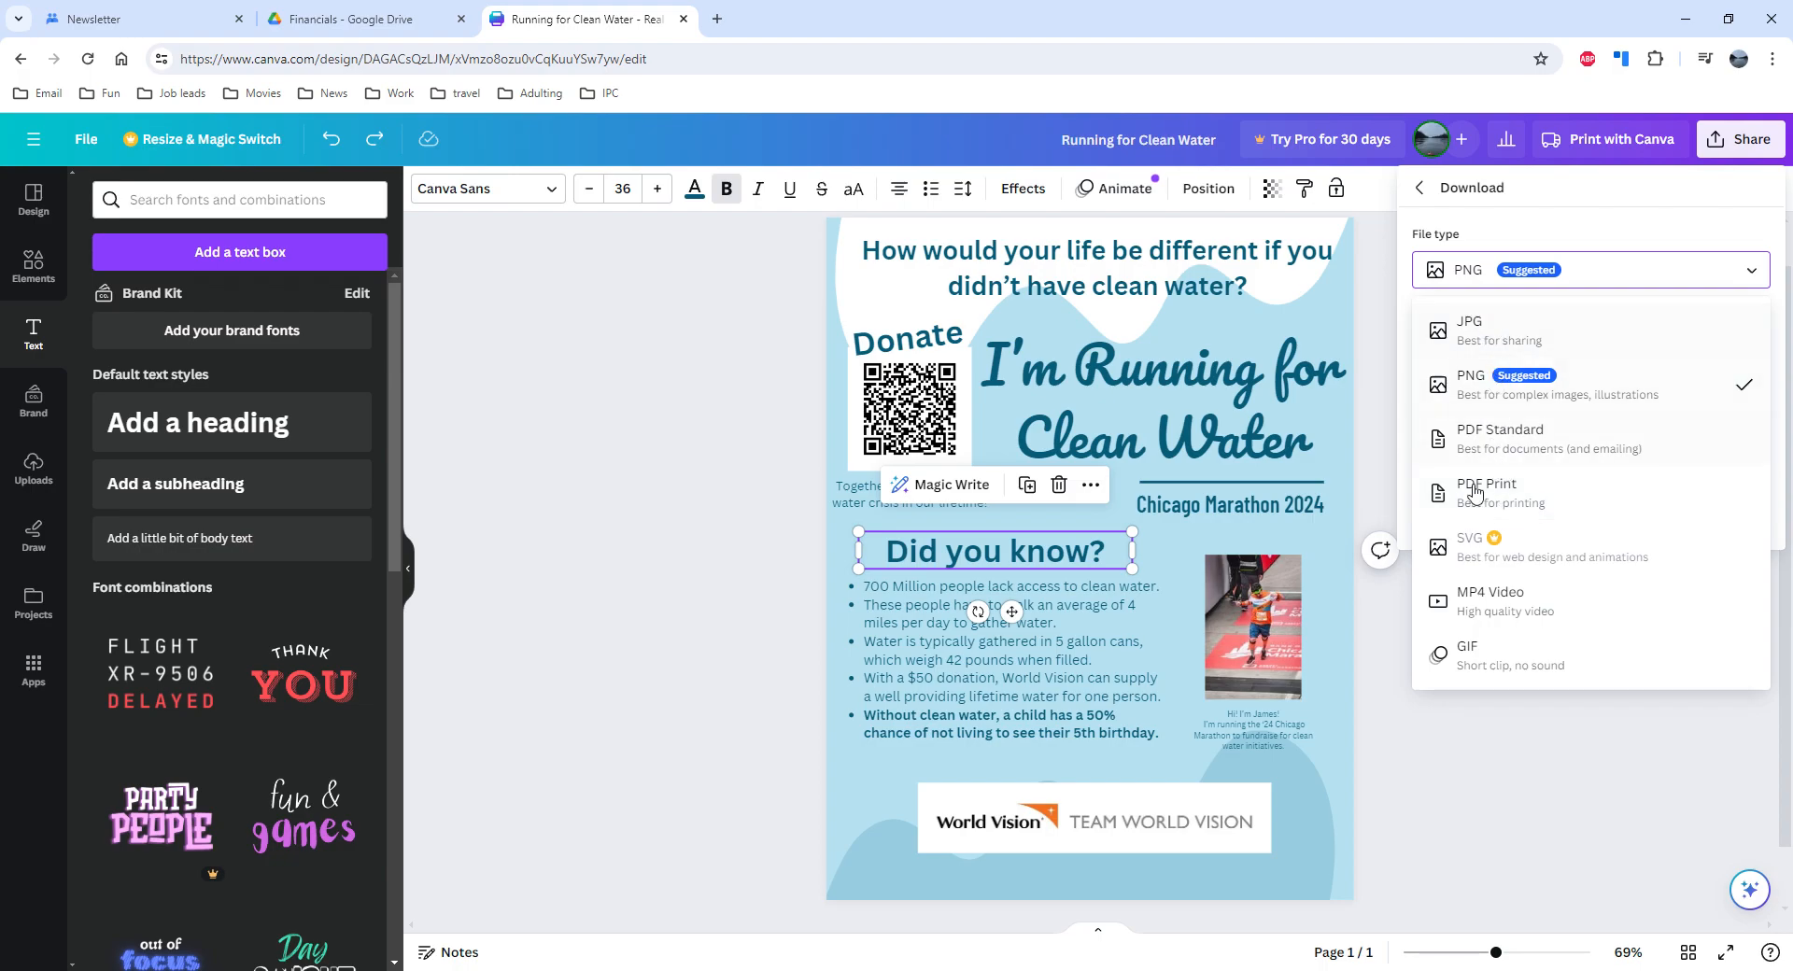
{"action": "left_click", "coordinate": [558, 397]}
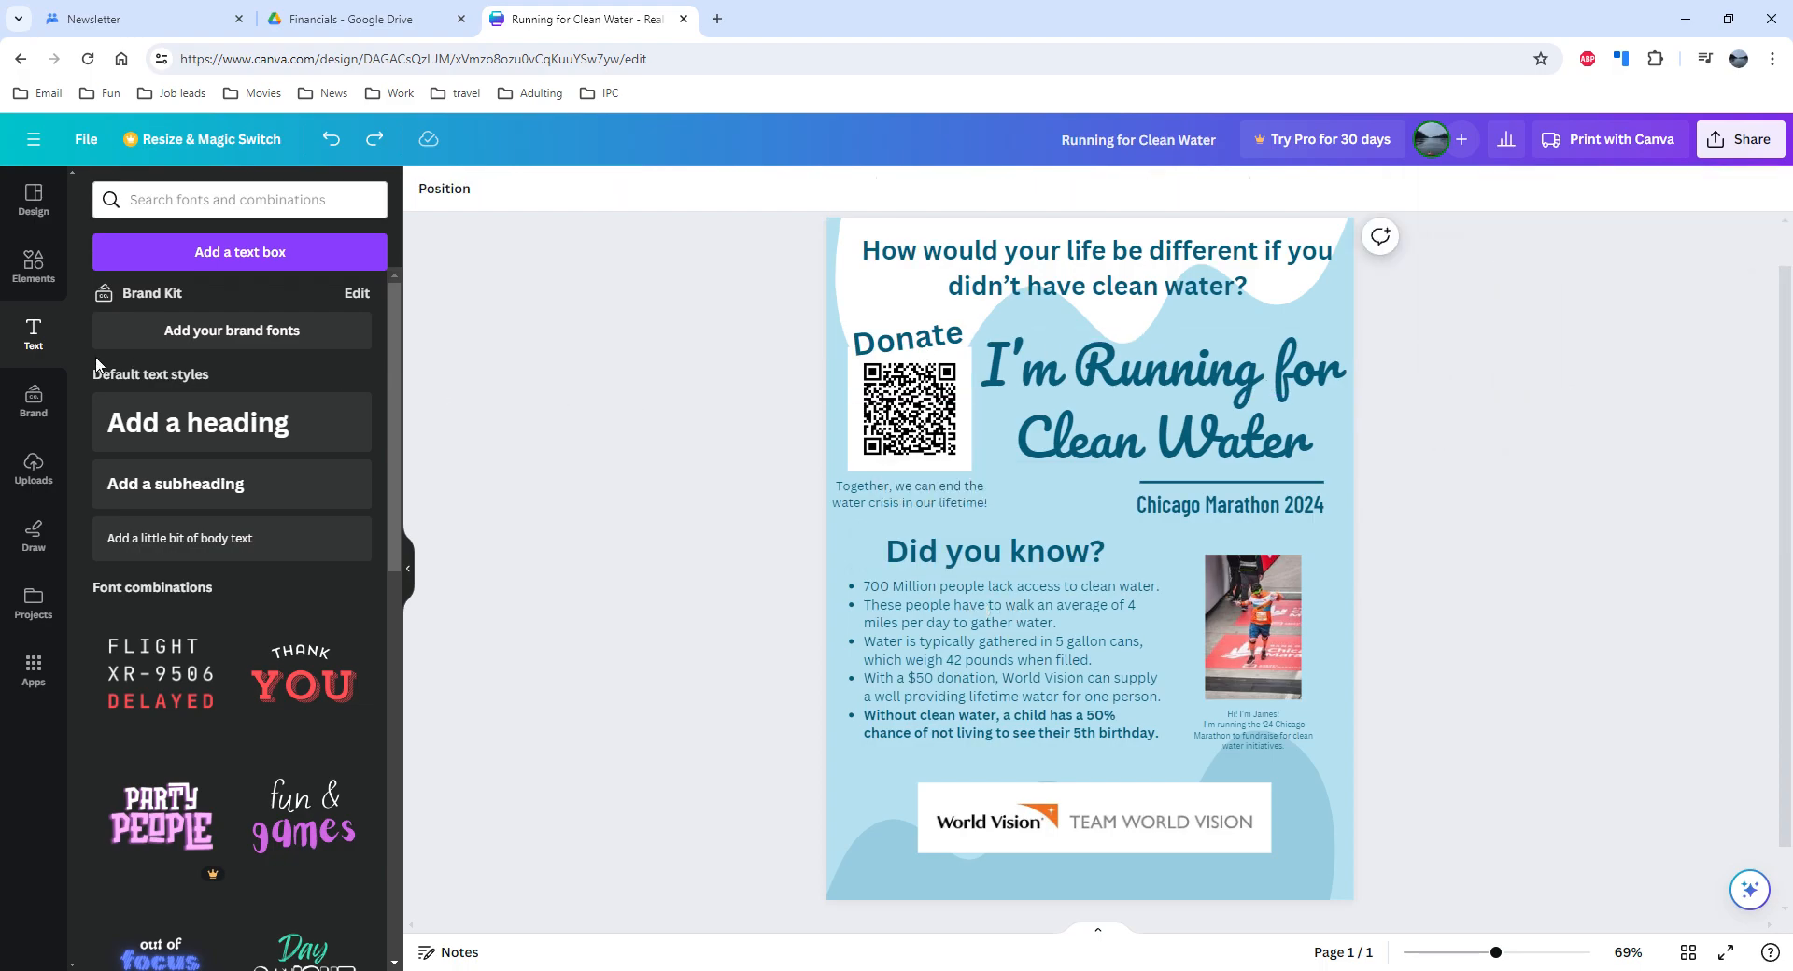
Add the photo of three Polaroid frames hanging on clothespins over the World Vision logo near the flyer's lower edge.
{"action": "left_click", "coordinate": [37, 280]}
{"action": "left_click_drag", "start_coordinate": [186, 476], "coordinate": [885, 780]}
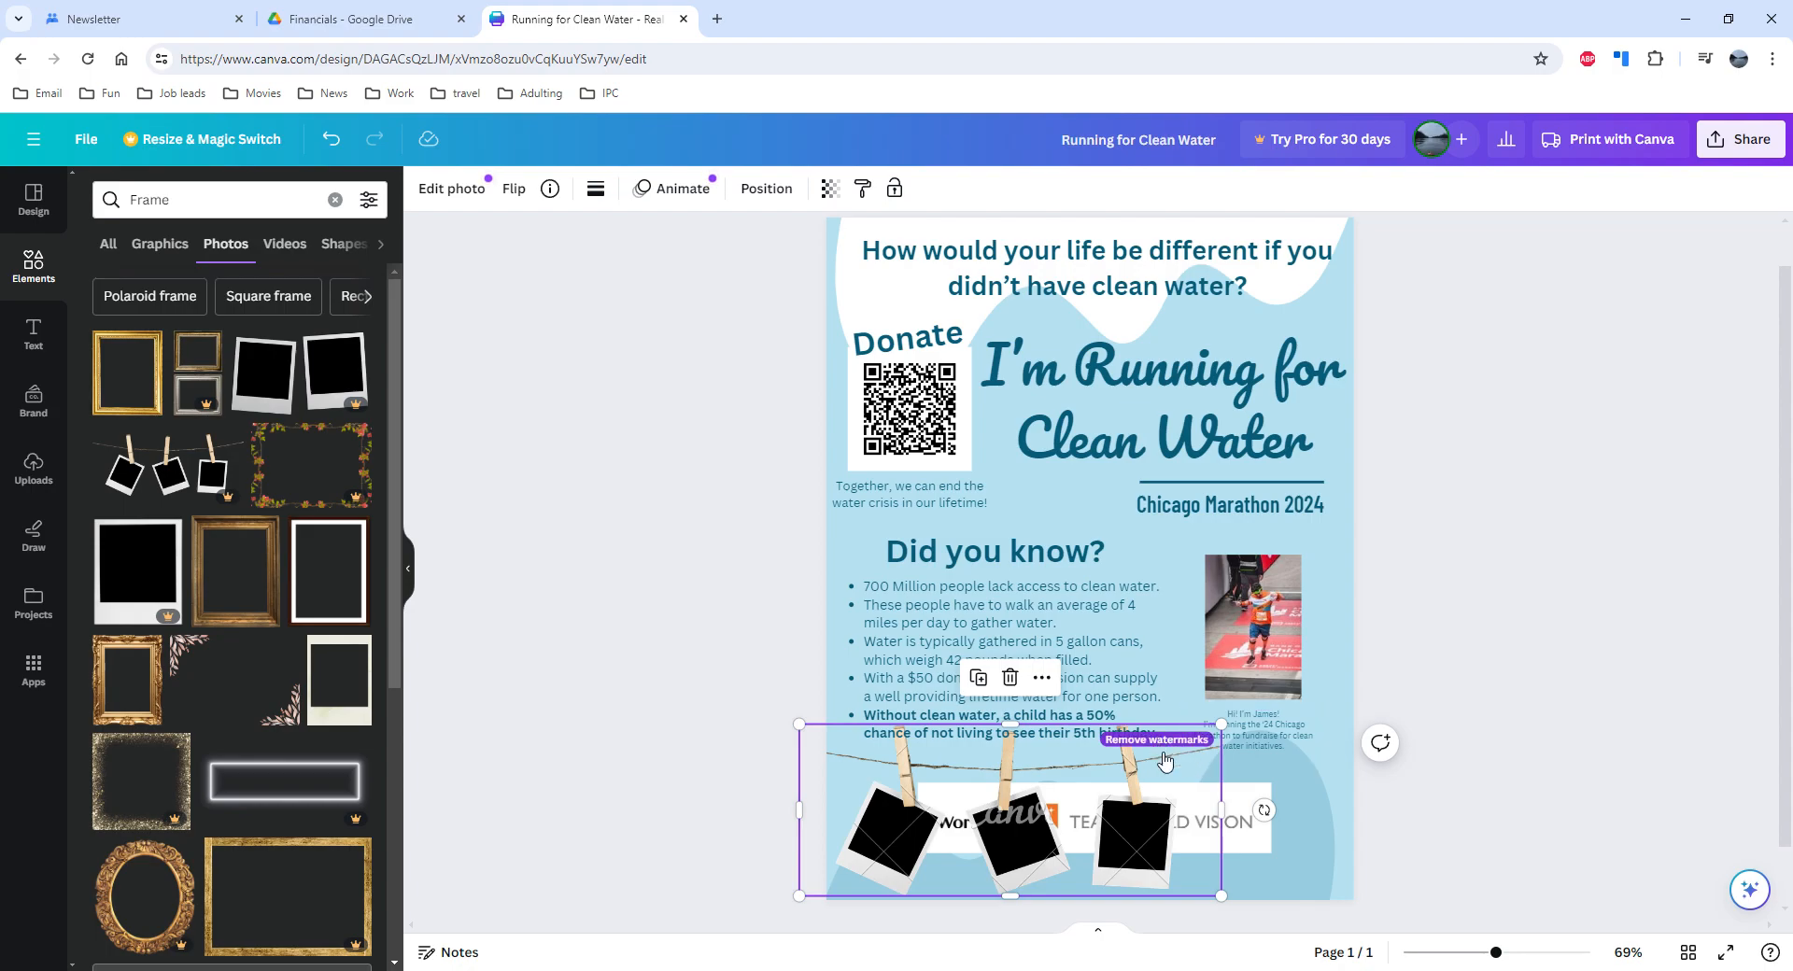
Check the download file types available for the flyer with the Polaroid photo in place, and close the options without downloading.
{"action": "left_click", "coordinate": [1743, 140]}
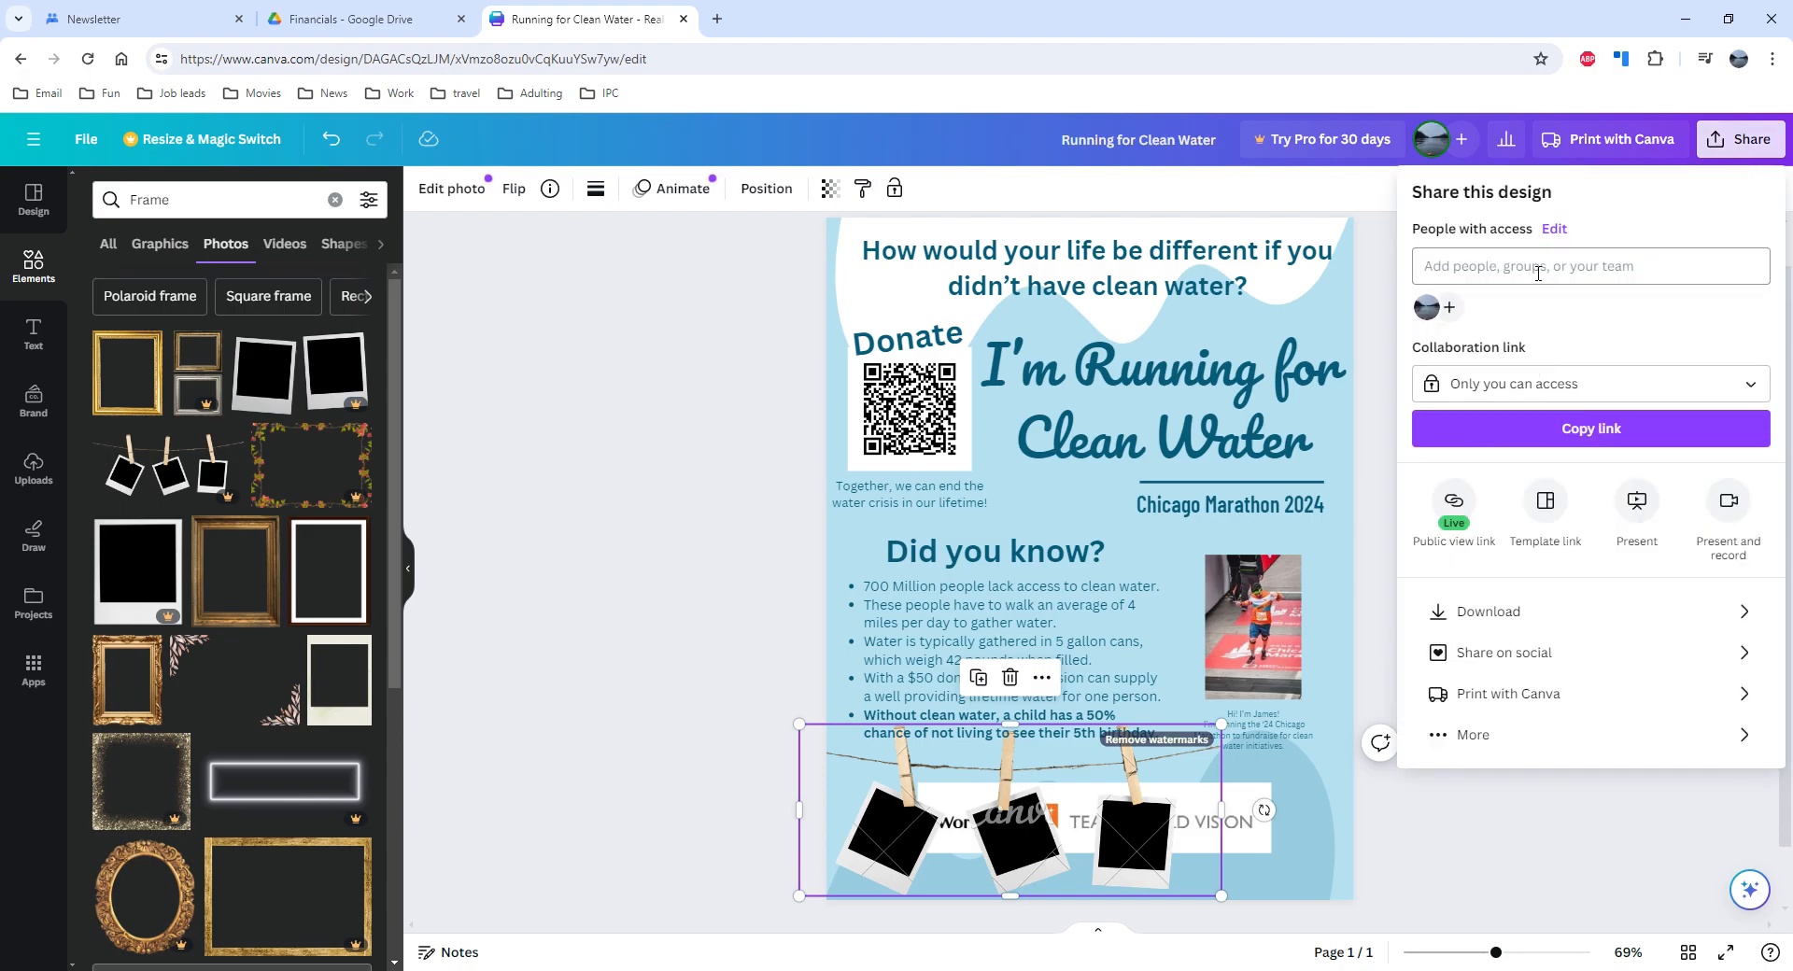
{"action": "left_click", "coordinate": [1503, 612]}
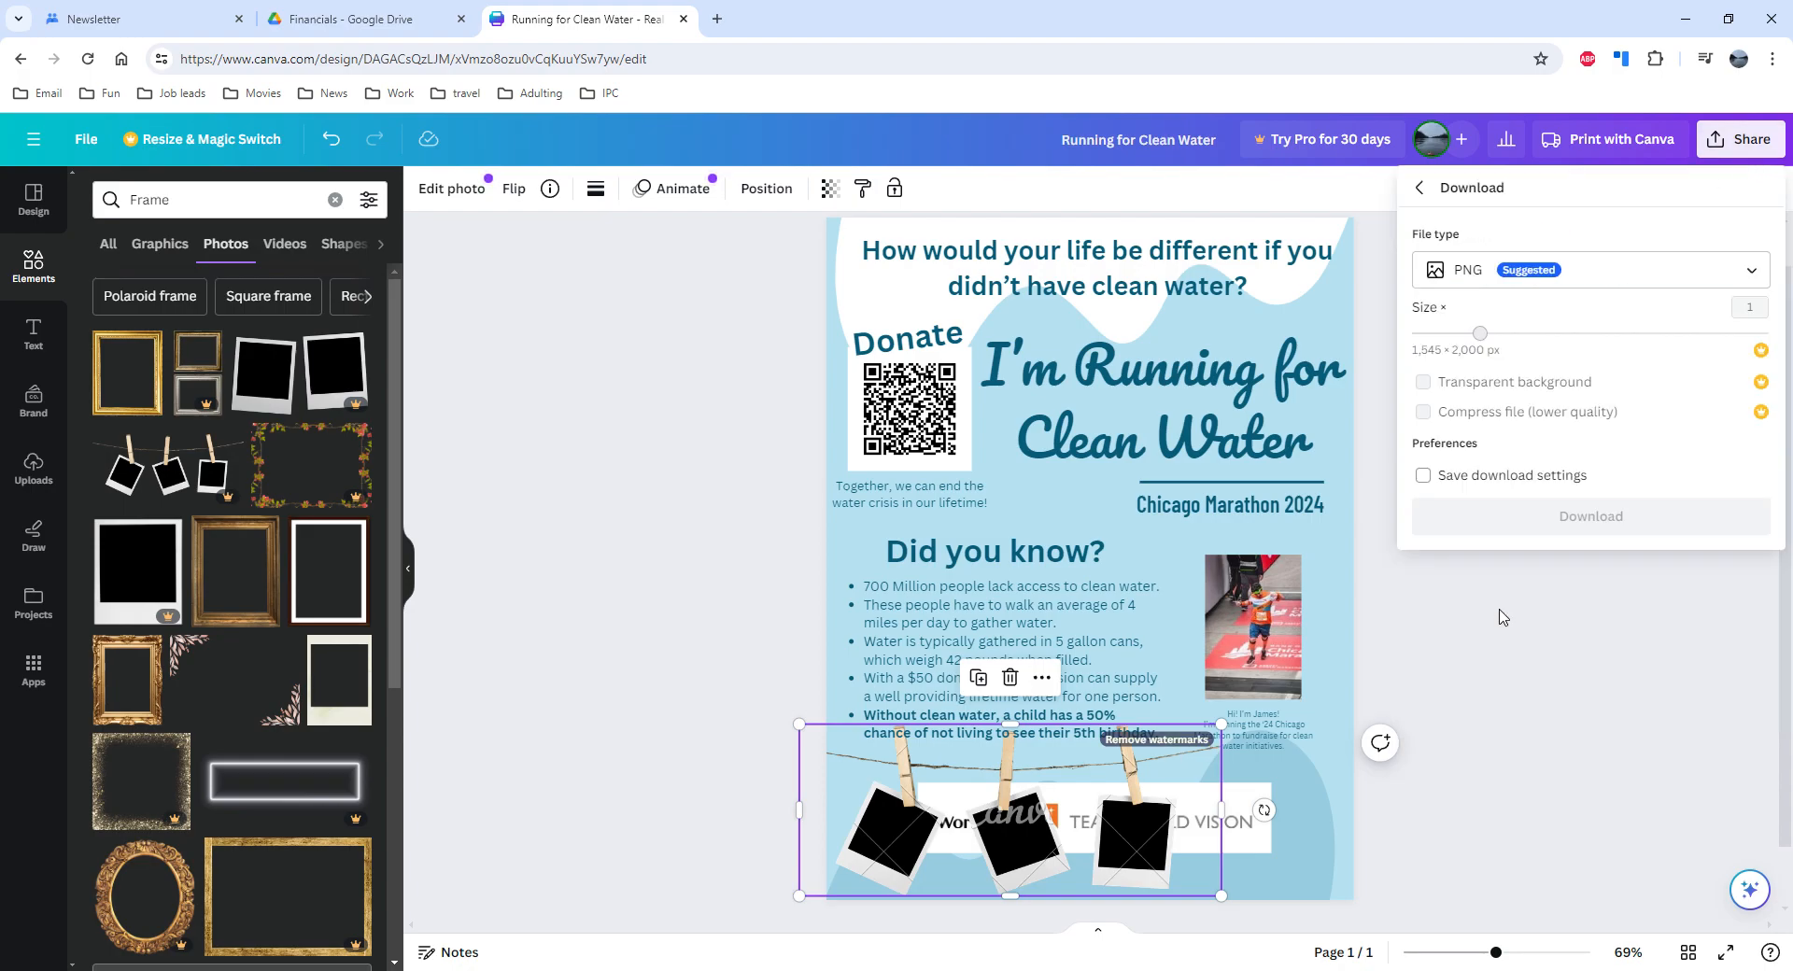
{"action": "left_click", "coordinate": [1514, 285]}
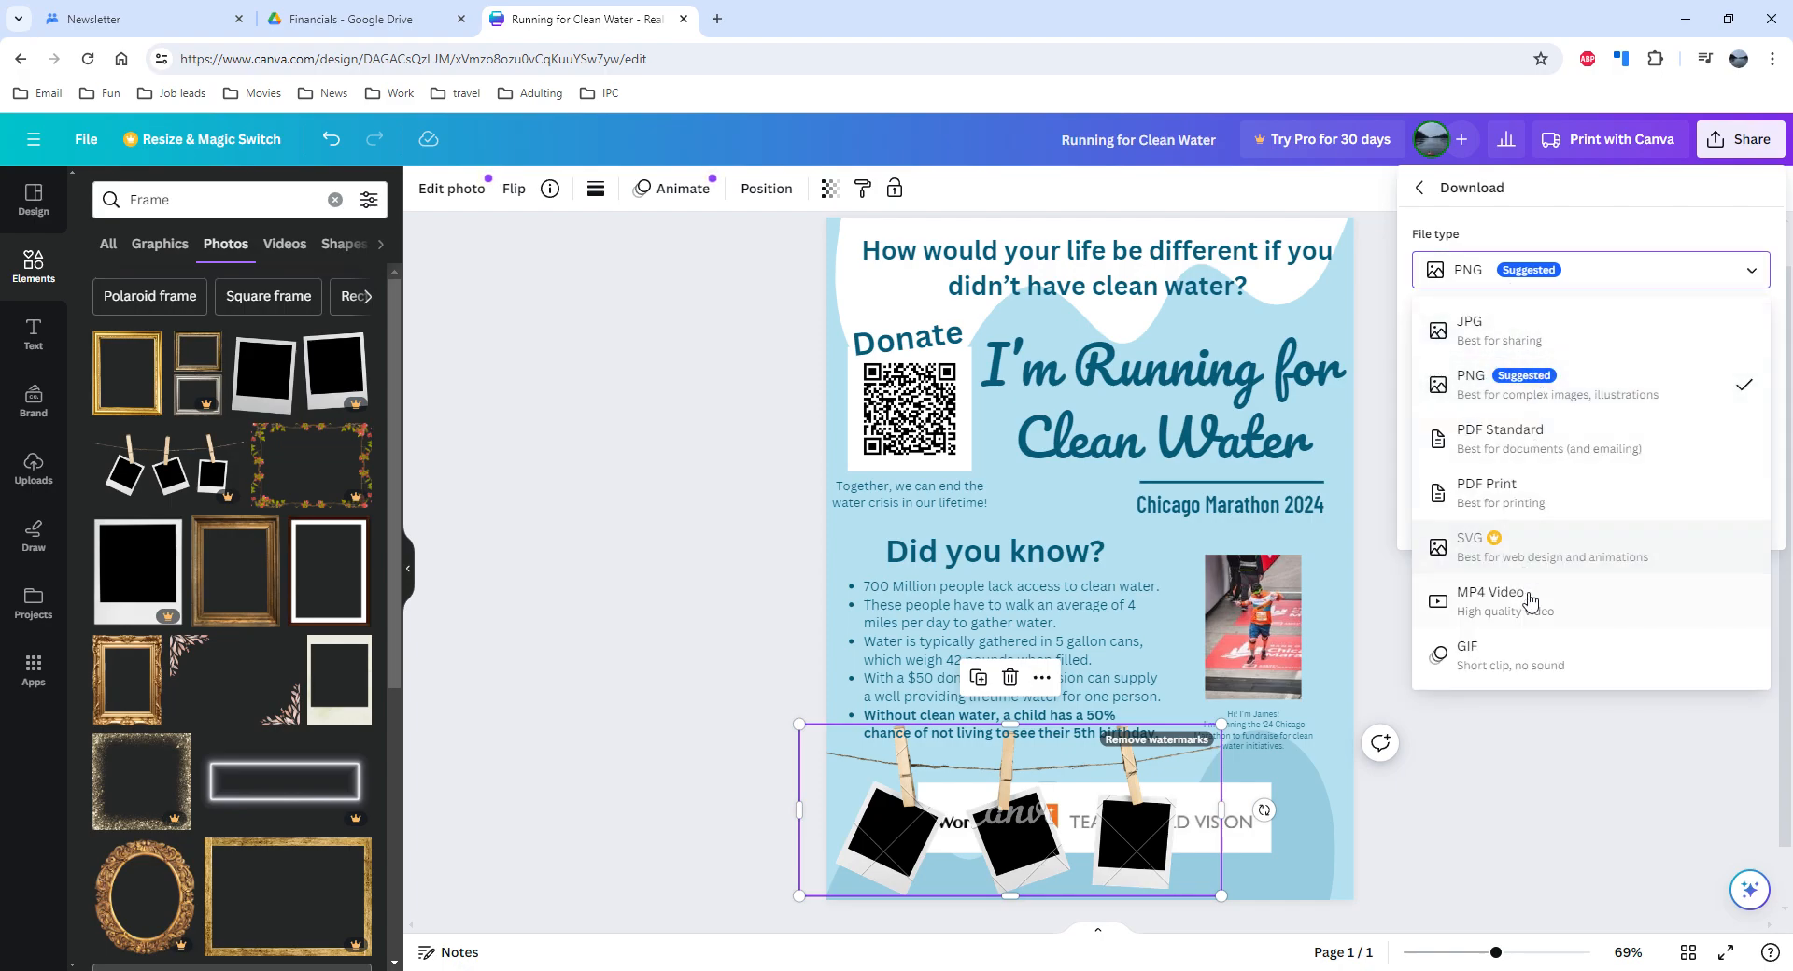
{"action": "left_click", "coordinate": [1559, 768]}
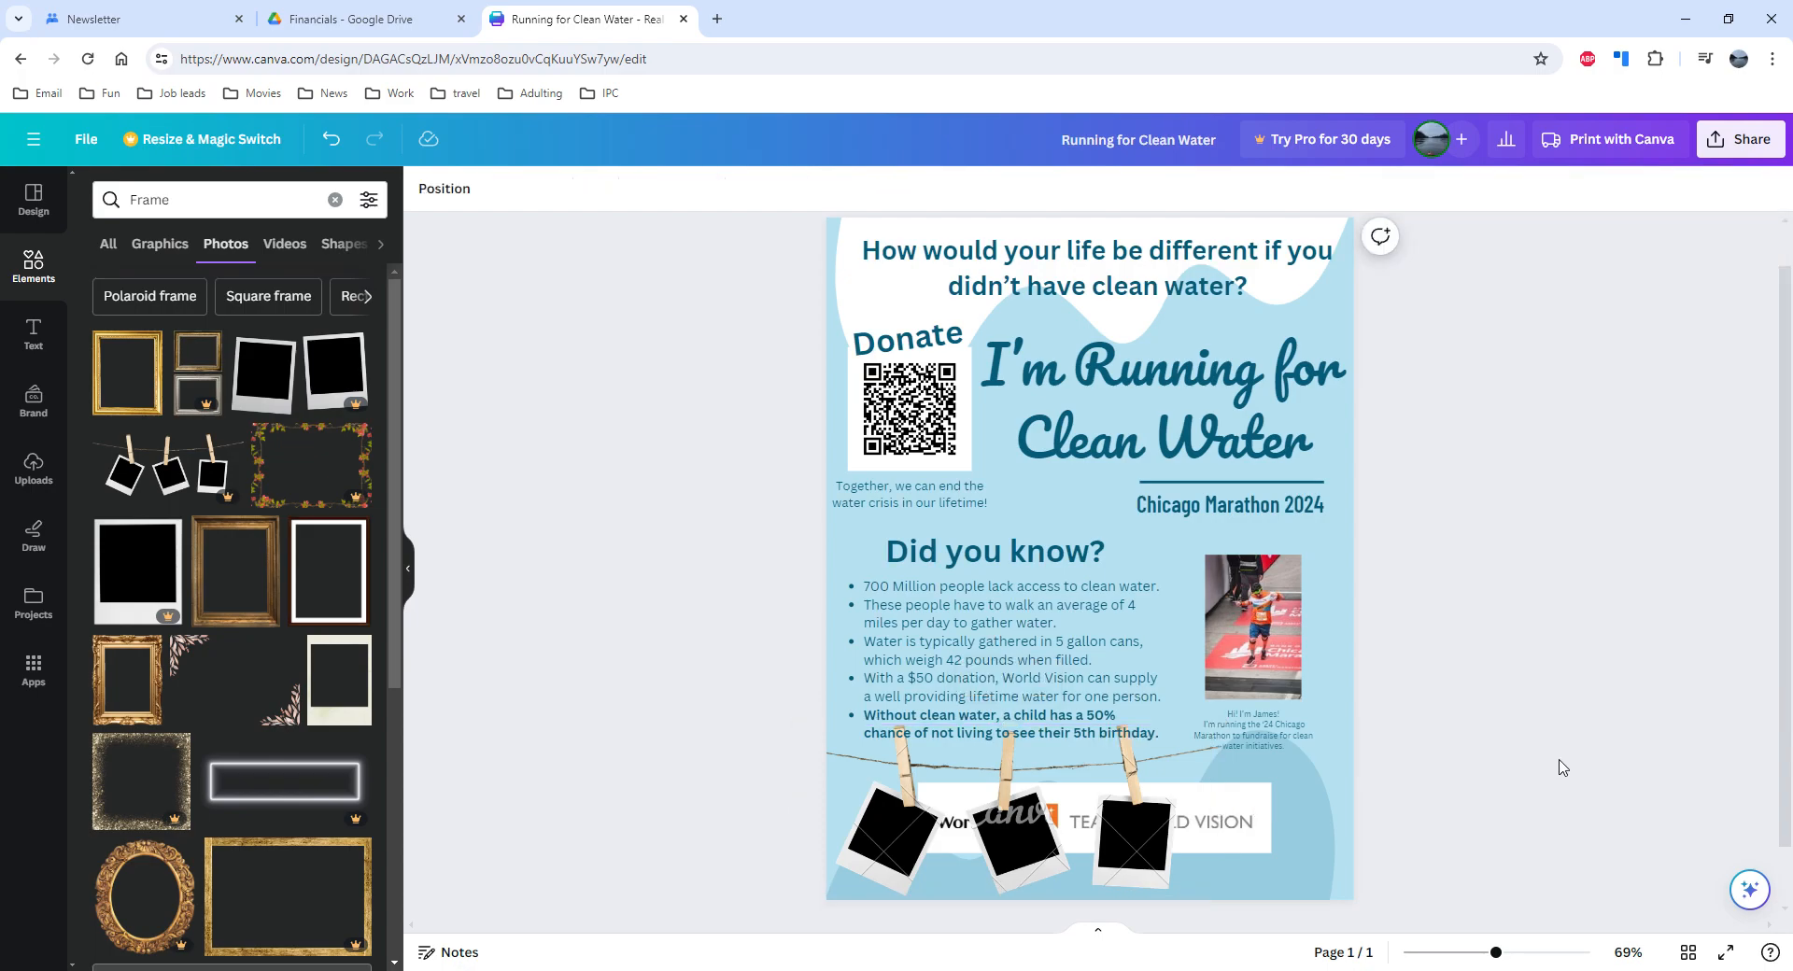
Undo the addition of the Polaroid frames photo near the flyer's lower edge, and return to the design templates.
{"action": "left_click", "coordinate": [881, 848]}
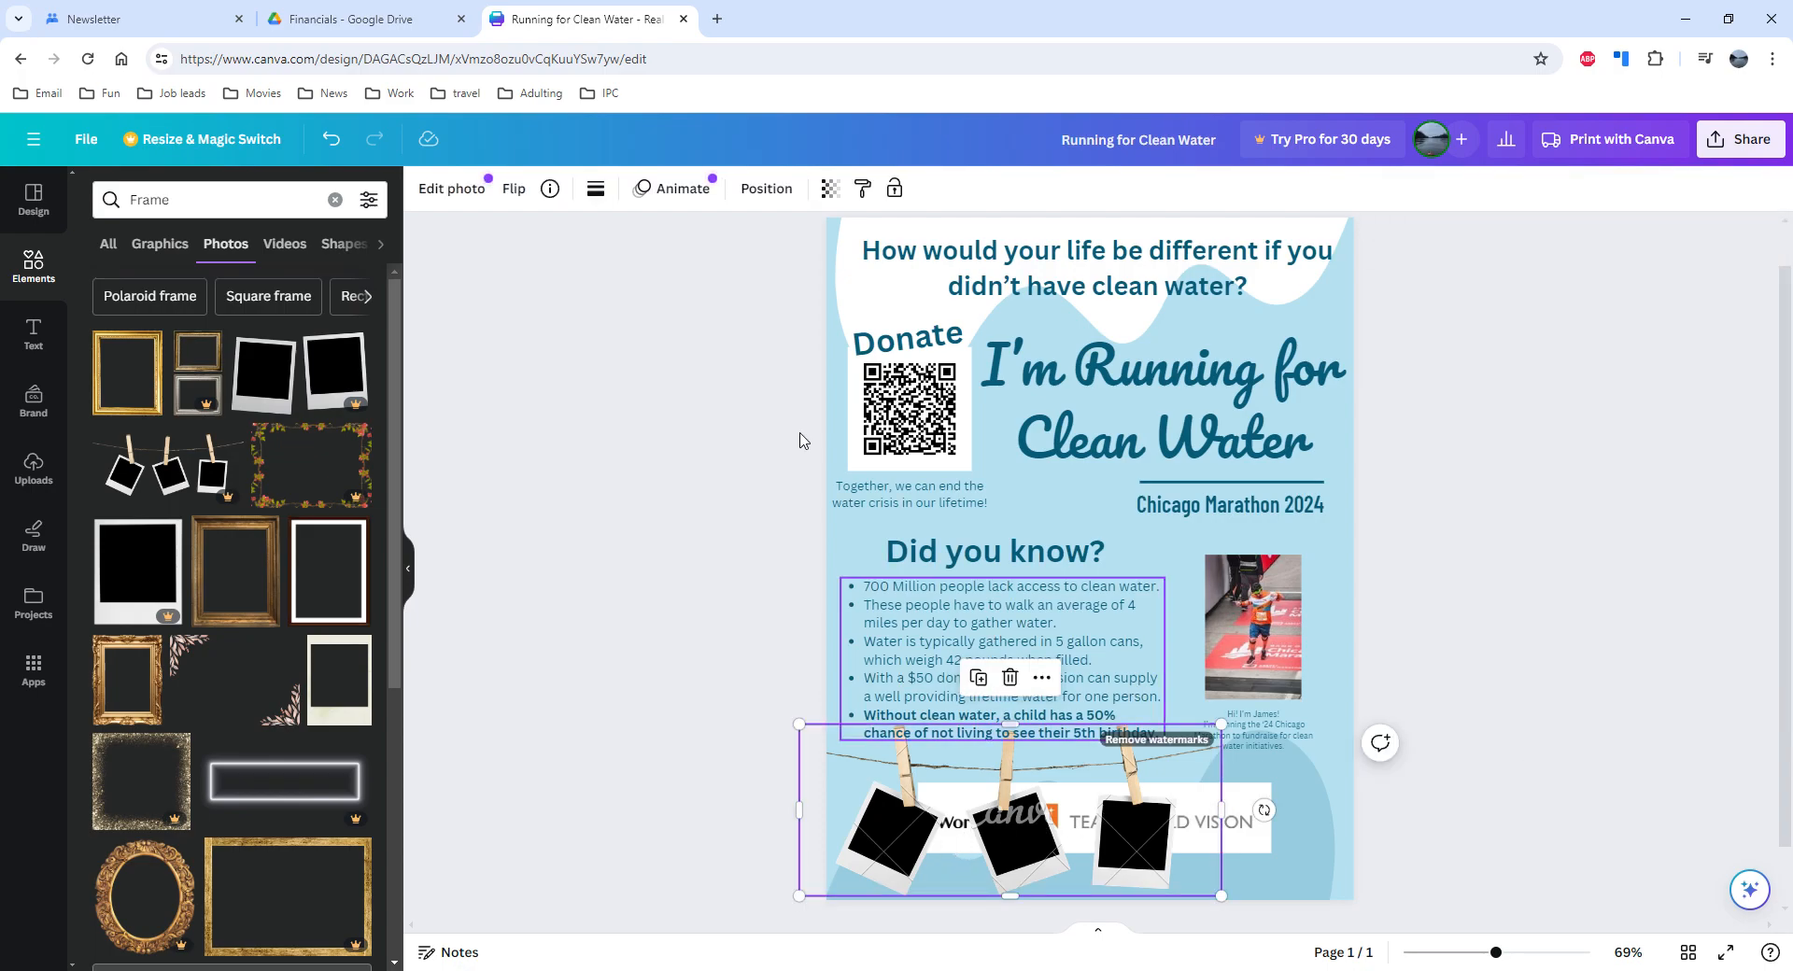
{"action": "left_click", "coordinate": [331, 139]}
{"action": "left_click", "coordinate": [30, 215]}
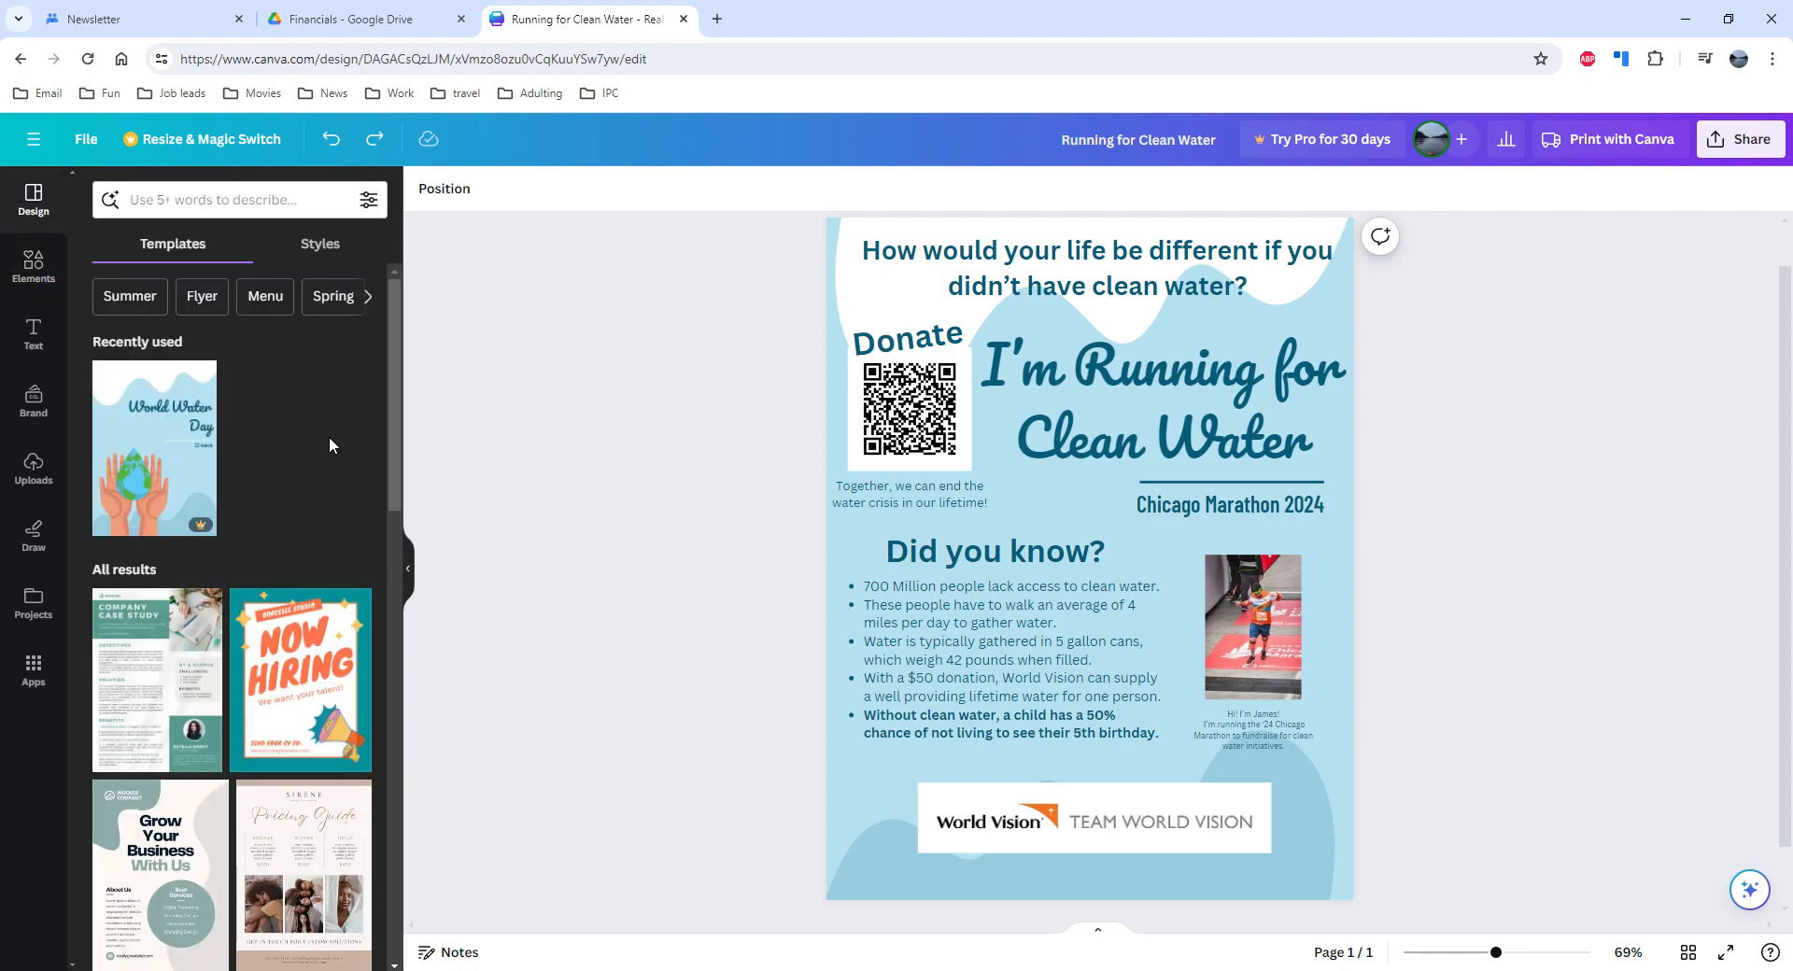